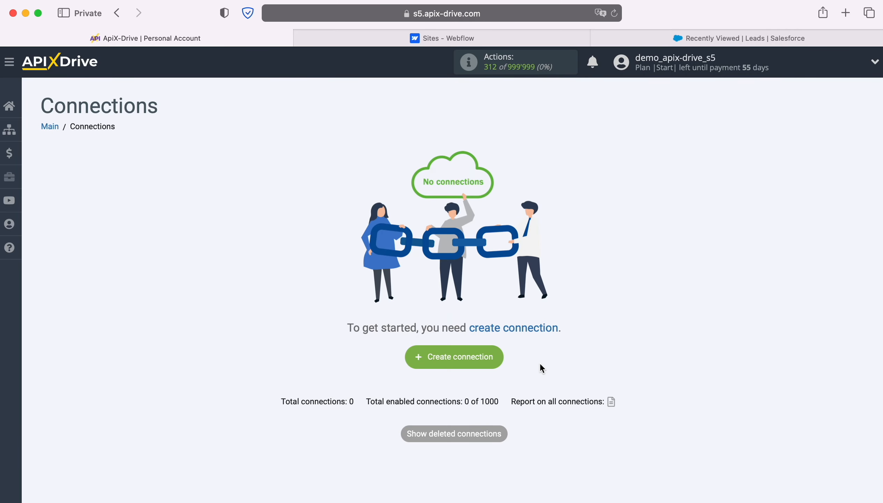
Create a new connection and choose Webflow as the data source system.
{"action": "left_click", "coordinate": [494, 354]}
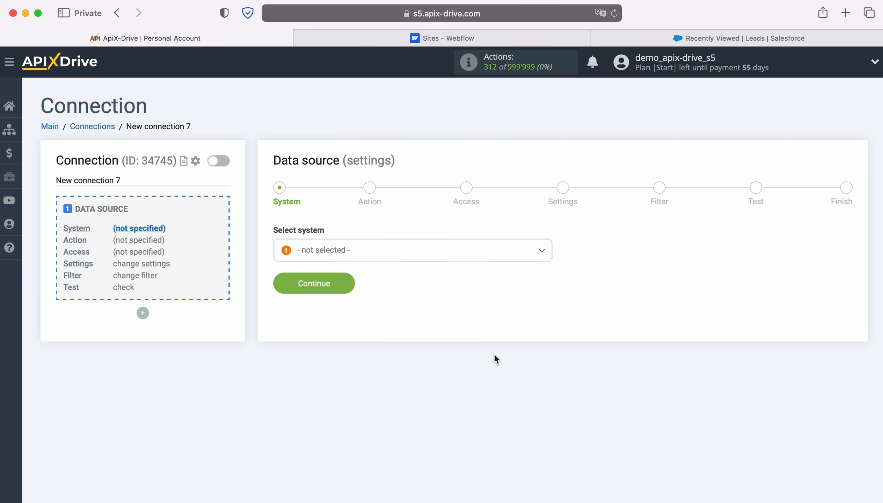
{"action": "left_click", "coordinate": [527, 253]}
{"action": "scroll", "coordinate": [490, 347], "scroll_direction": "down", "scroll_amount": 2}
{"action": "scroll", "coordinate": [490, 347], "scroll_direction": "down", "scroll_amount": 15}
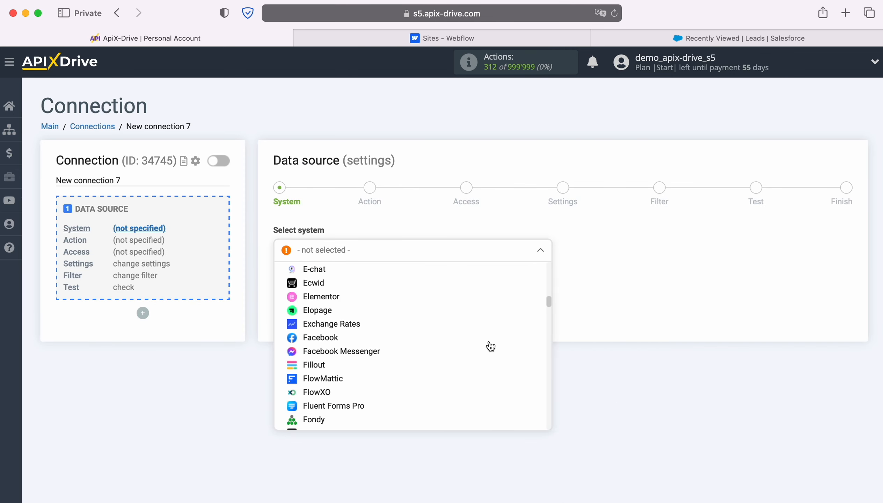
{"action": "scroll", "coordinate": [490, 347], "scroll_direction": "down", "scroll_amount": 15}
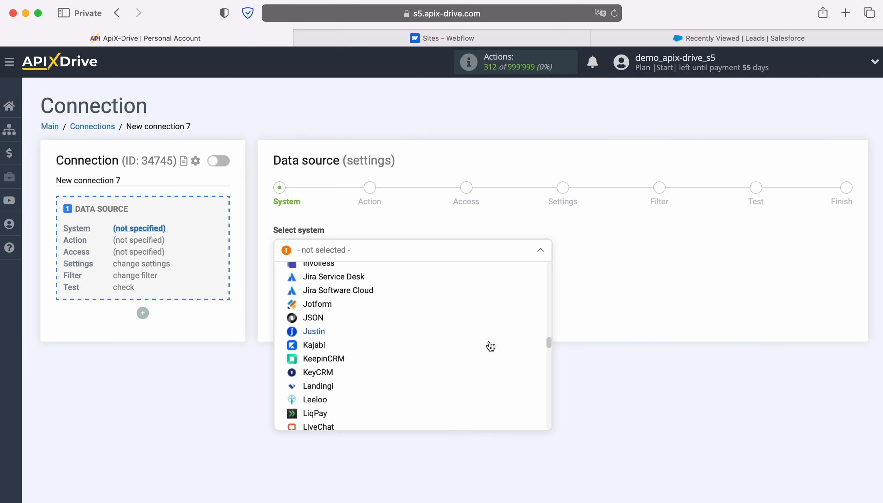
{"action": "scroll", "coordinate": [490, 346], "scroll_direction": "down", "scroll_amount": 15}
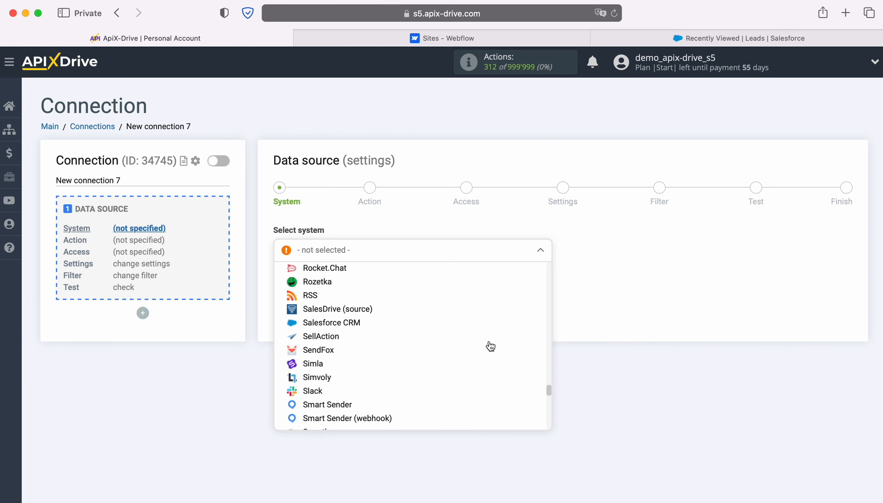
{"action": "scroll", "coordinate": [490, 347], "scroll_direction": "down", "scroll_amount": 5}
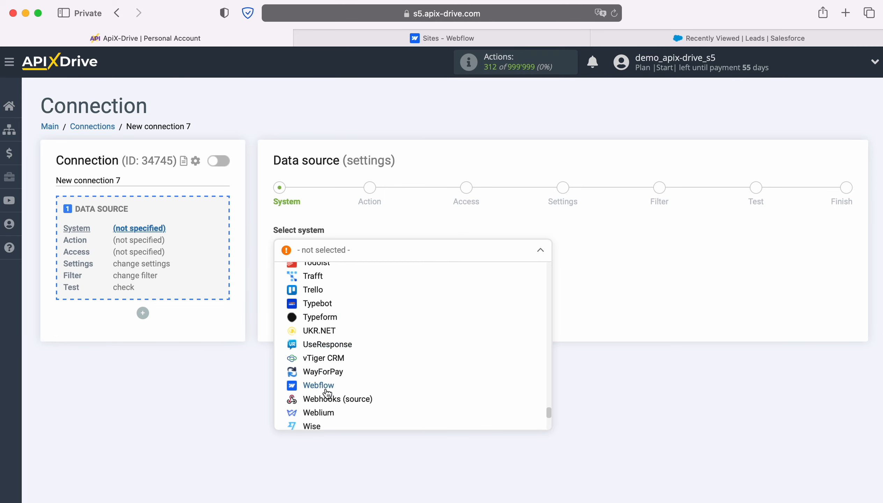
{"action": "left_click", "coordinate": [385, 384]}
{"action": "left_click", "coordinate": [347, 281]}
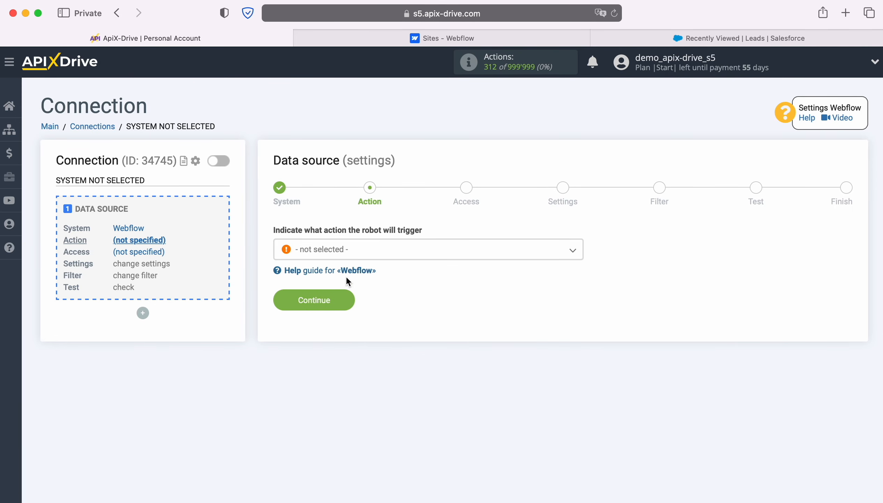
Set the source action to Get form DATA (new) and continue.
{"action": "left_click", "coordinate": [483, 253]}
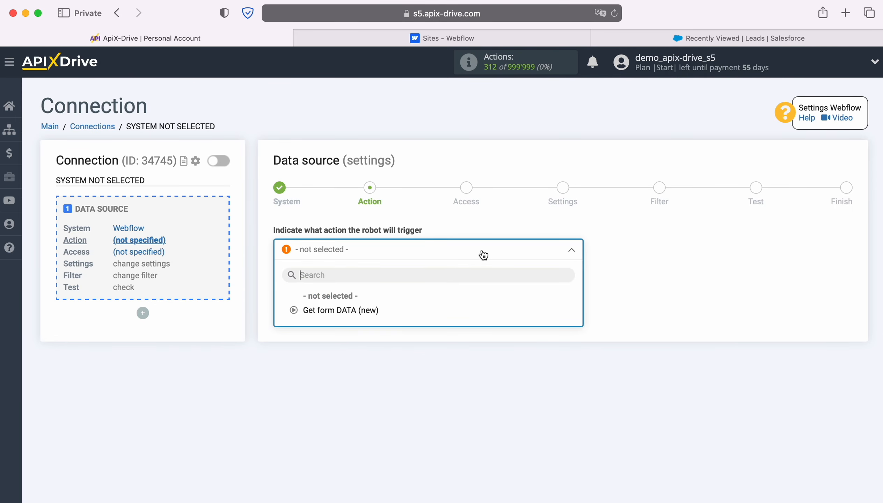
{"action": "left_click", "coordinate": [363, 308]}
{"action": "left_click", "coordinate": [349, 300]}
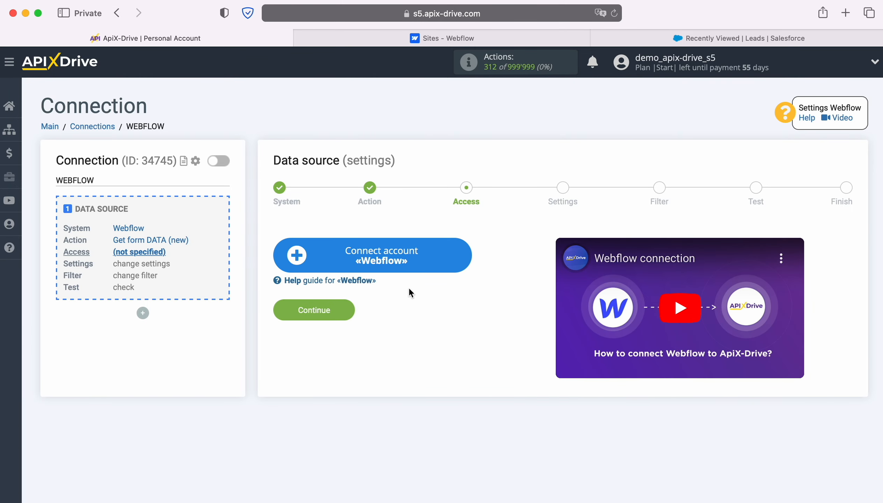
Start connecting a Webflow account and log in with the account e-mail and password.
{"action": "left_click", "coordinate": [459, 251]}
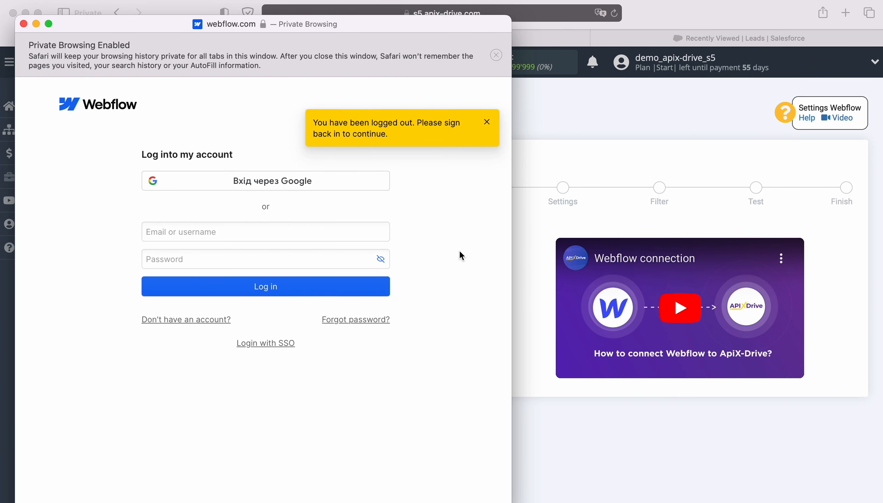
{"action": "right_click", "coordinate": [255, 230]}
{"action": "left_click", "coordinate": [266, 262]}
{"action": "left_click", "coordinate": [267, 261]}
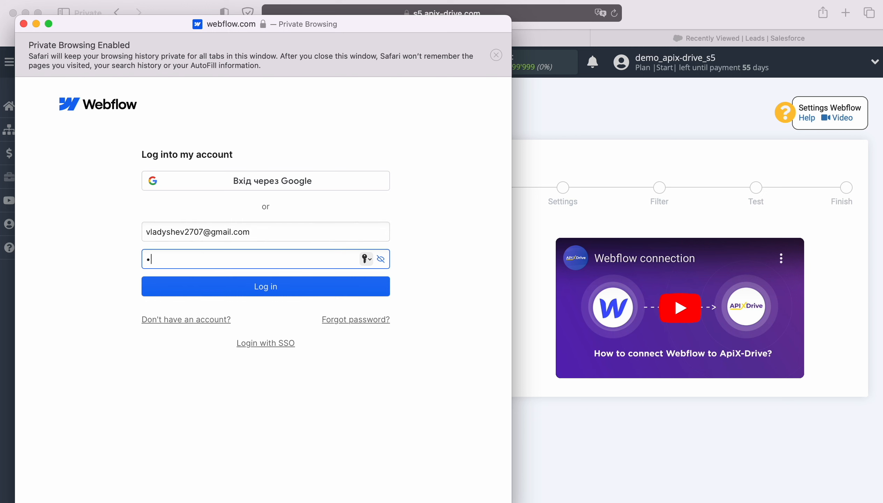
{"action": "type", "text": "••••••••••"}
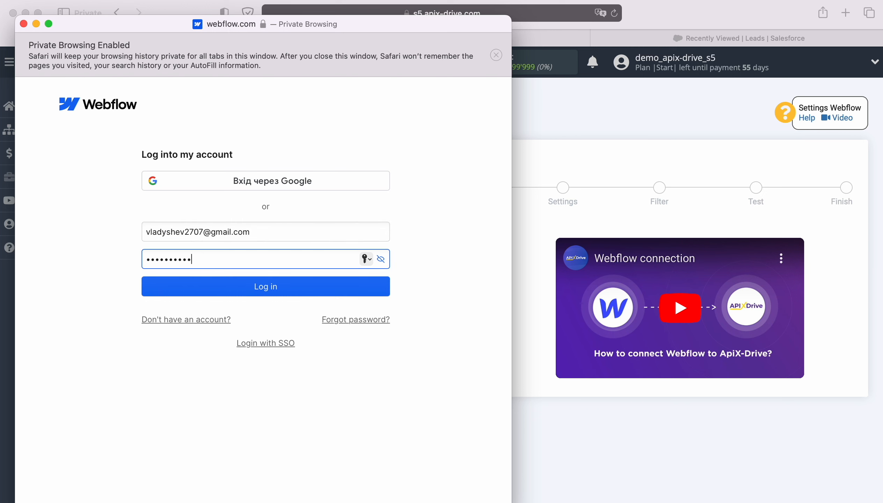
{"action": "left_click", "coordinate": [266, 285]}
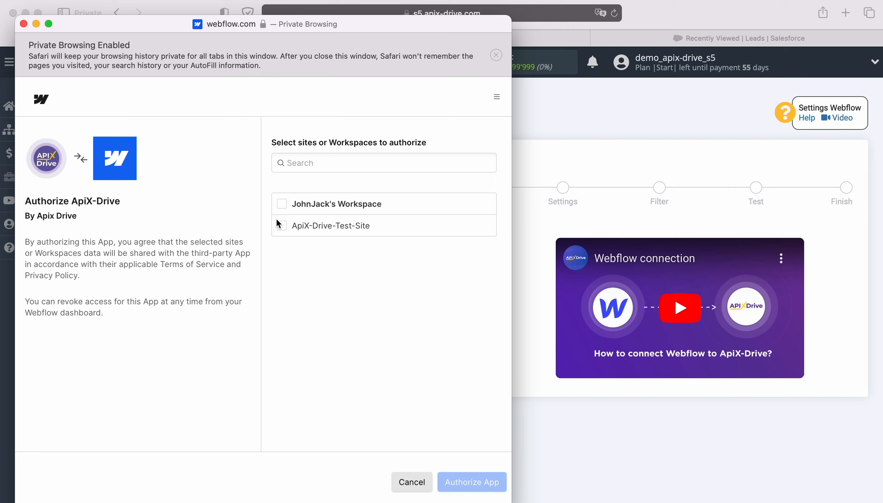
Authorize ApiX-Drive for the workspace and its site, then select the connected Webflow login and continue.
{"action": "left_click", "coordinate": [282, 203]}
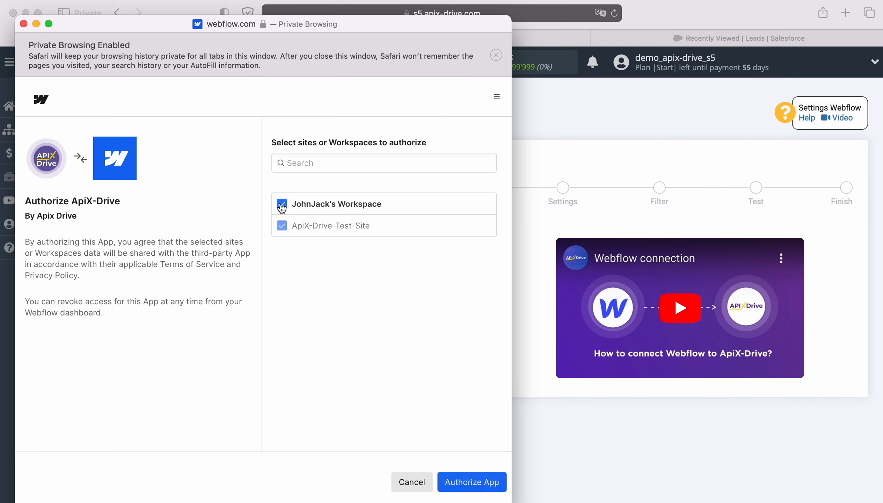
{"action": "left_click", "coordinate": [463, 487]}
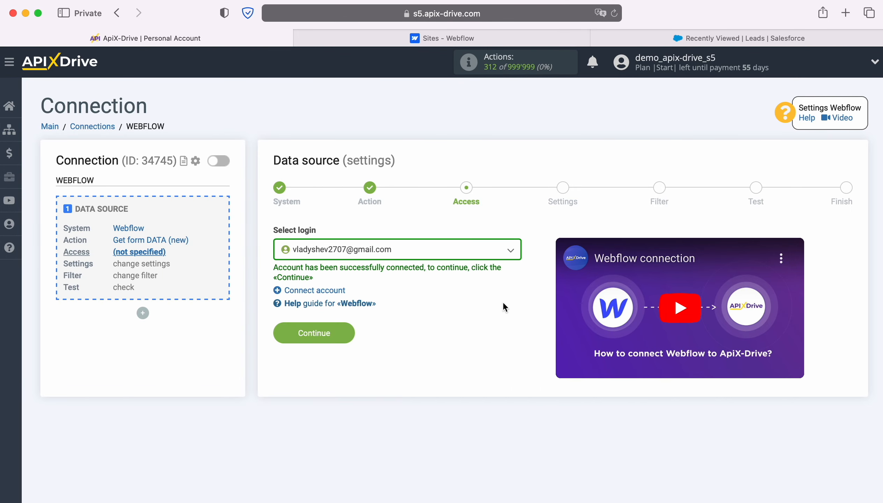
{"action": "left_click", "coordinate": [511, 250]}
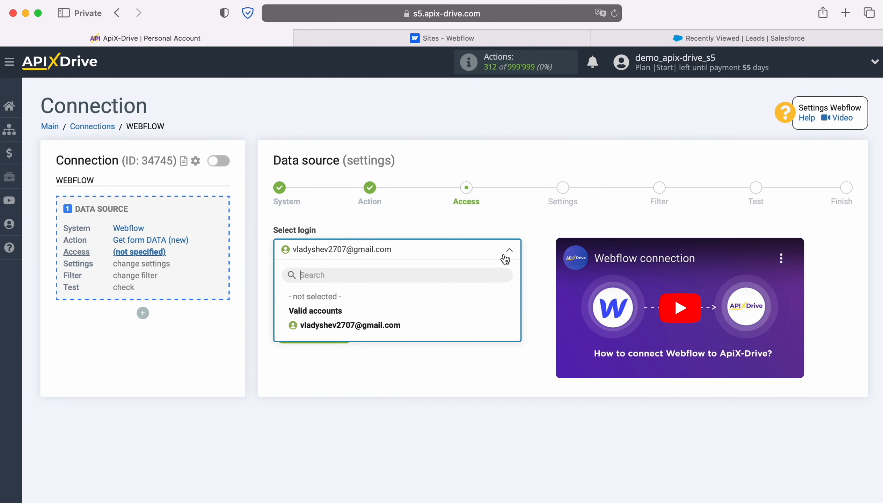
{"action": "left_click", "coordinate": [371, 324]}
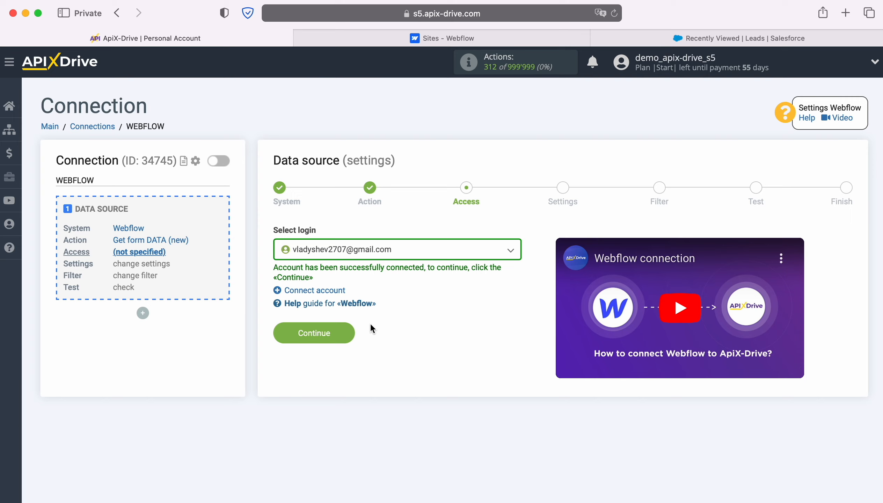
{"action": "left_click", "coordinate": [347, 331]}
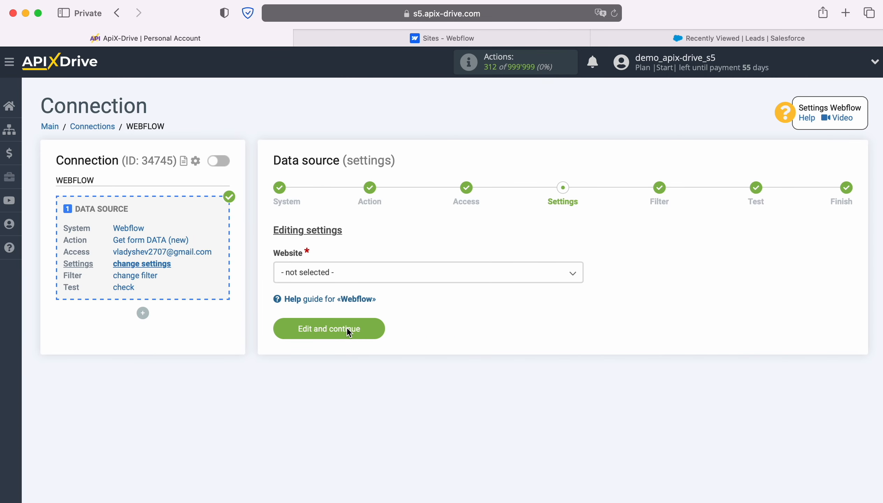
Select ApiX-Drive-Test-Site as the website and continue past the filter step without conditions.
{"action": "left_click", "coordinate": [405, 272]}
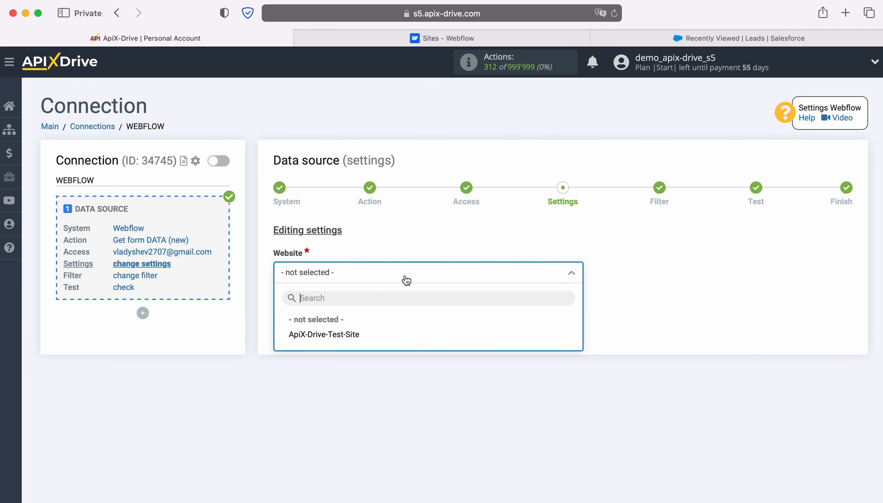
{"action": "left_click", "coordinate": [342, 335]}
{"action": "left_click", "coordinate": [340, 337]}
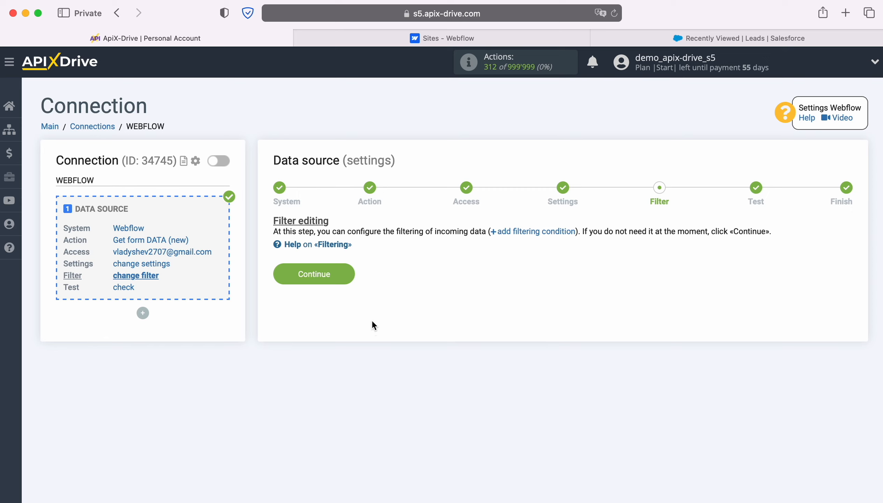
{"action": "left_click", "coordinate": [345, 271]}
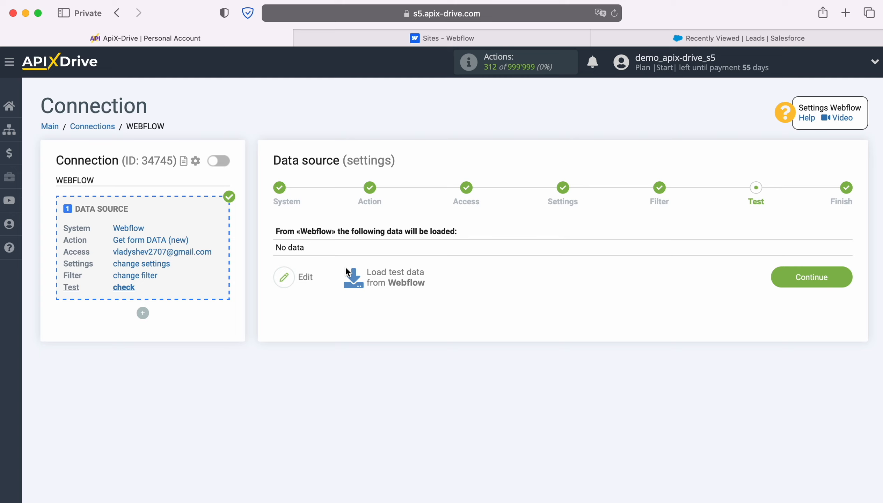
Open the test site in a new tab and submit Form 1 with a sample name, e-mail and phone number.
{"action": "left_click", "coordinate": [416, 42]}
{"action": "left_click", "coordinate": [287, 277]}
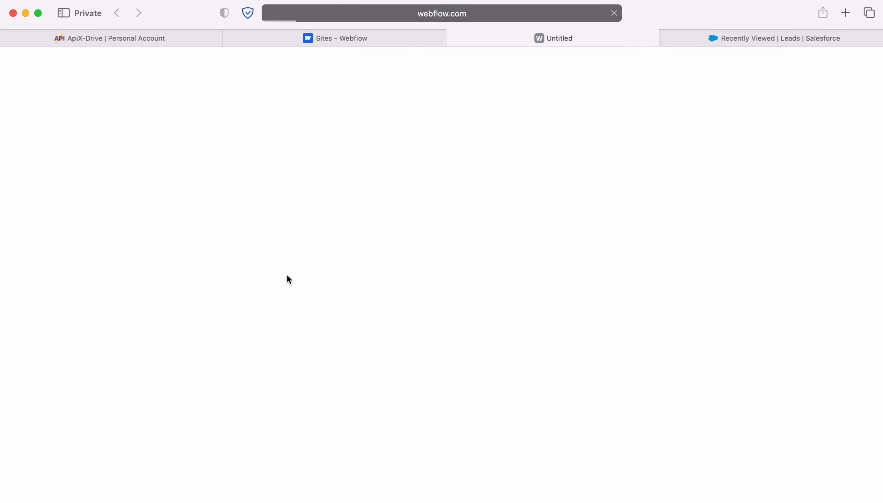
{"action": "left_click", "coordinate": [270, 256]}
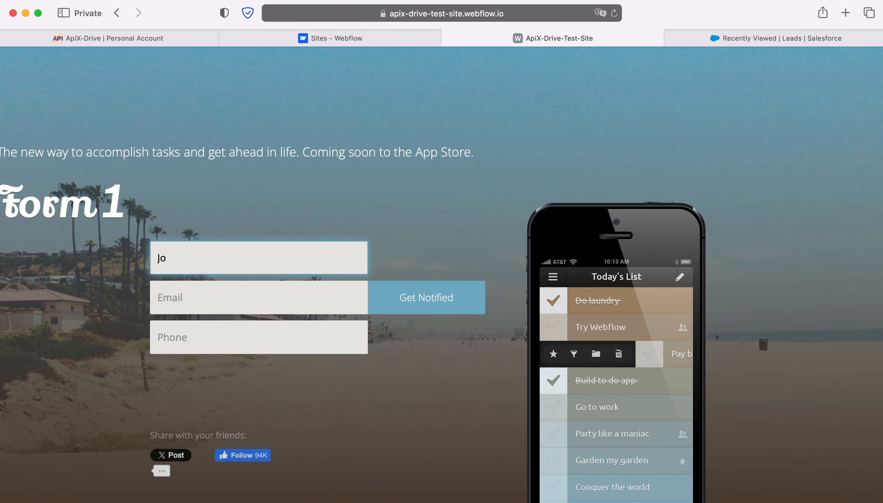
{"action": "key", "text": "Tab"}
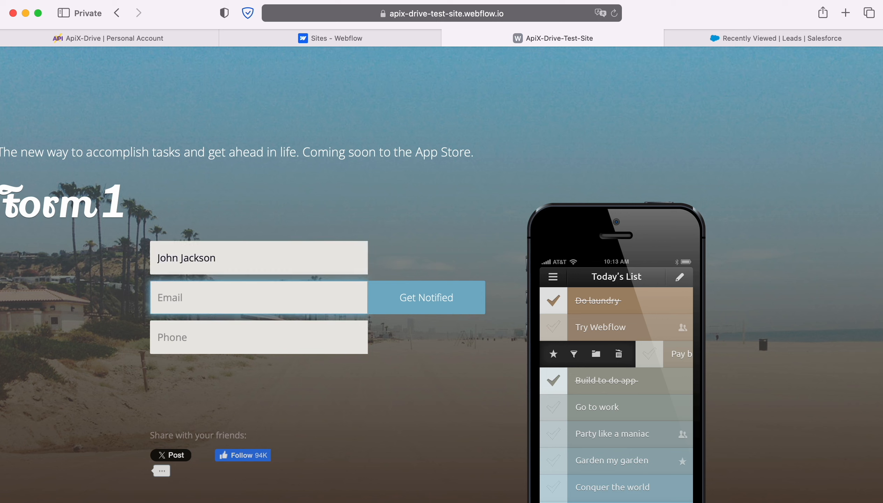
{"action": "key", "text": "Tab"}
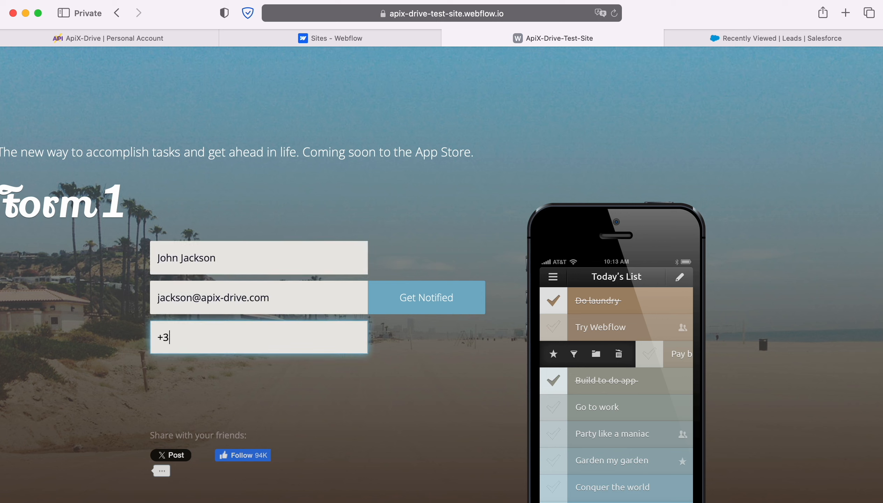
{"action": "left_click", "coordinate": [423, 311]}
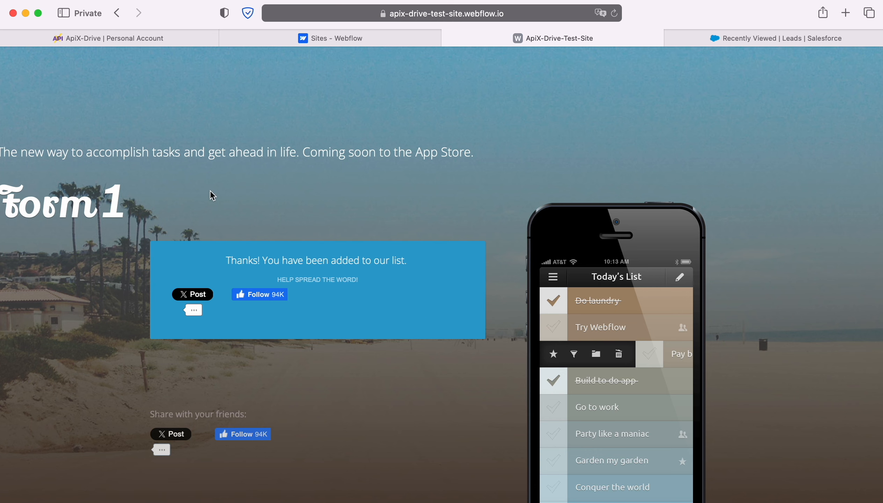
Return to ApiX-Drive, load the test data from Webflow, and continue to finish the source setup.
{"action": "left_click", "coordinate": [80, 38]}
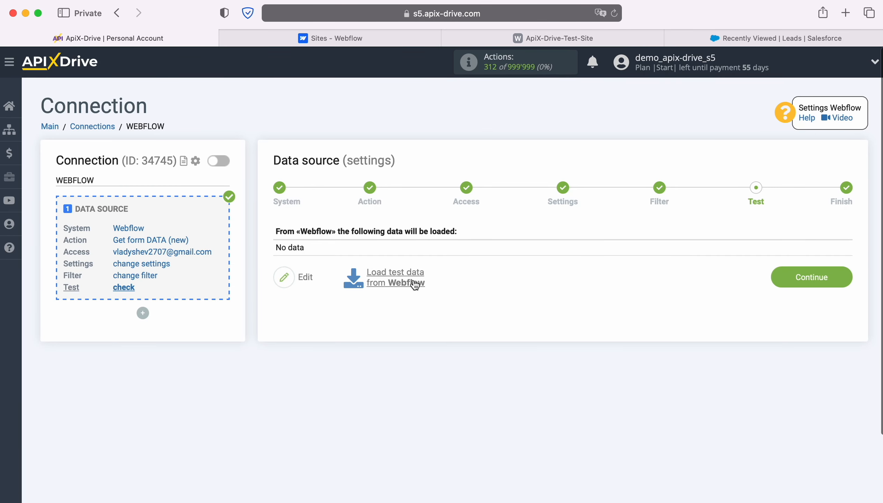
{"action": "left_click", "coordinate": [395, 272]}
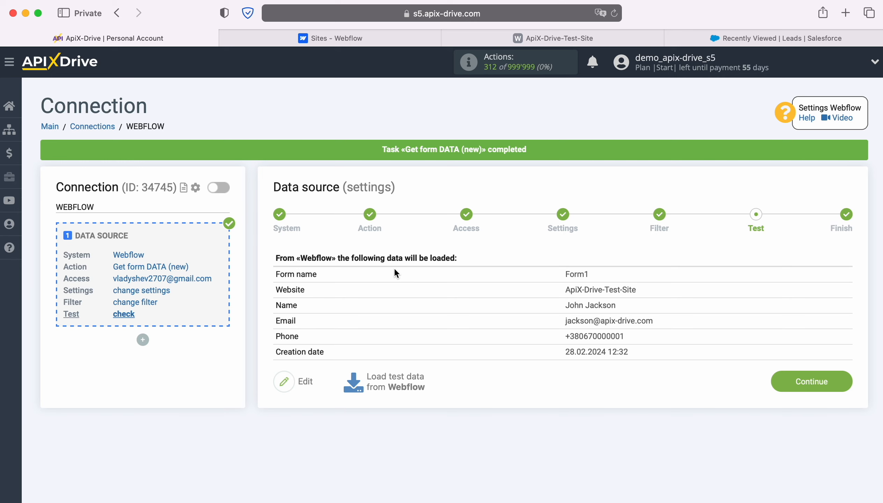
{"action": "left_click", "coordinate": [840, 383]}
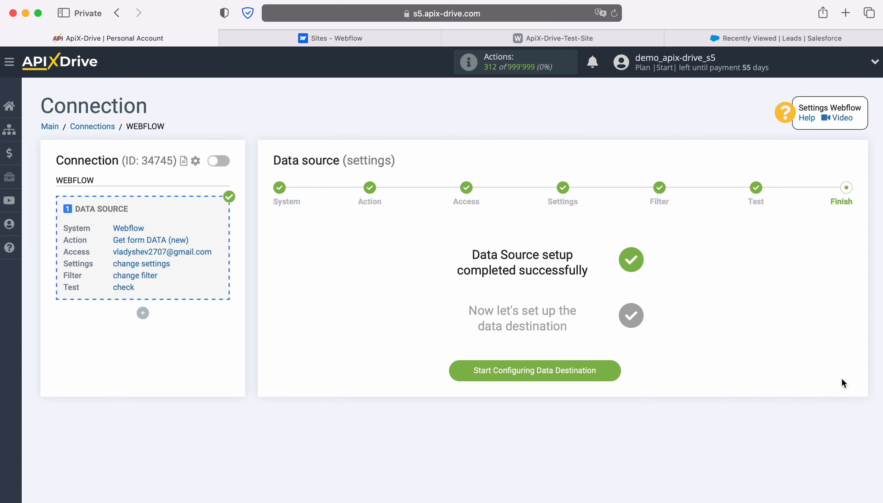
Start configuring the data destination and choose Salesforce CRM as its system.
{"action": "left_click", "coordinate": [612, 371]}
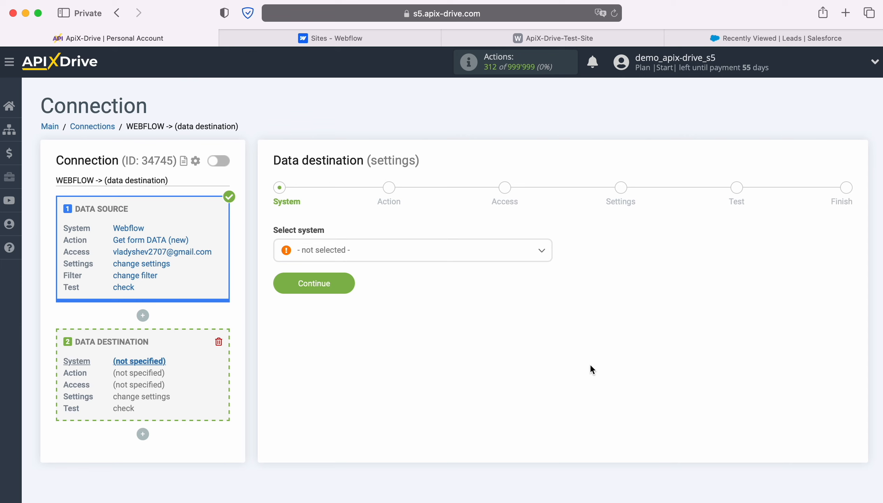
{"action": "left_click", "coordinate": [523, 253]}
{"action": "scroll", "coordinate": [500, 351], "scroll_direction": "down", "scroll_amount": 3}
{"action": "scroll", "coordinate": [499, 352], "scroll_direction": "down", "scroll_amount": 10}
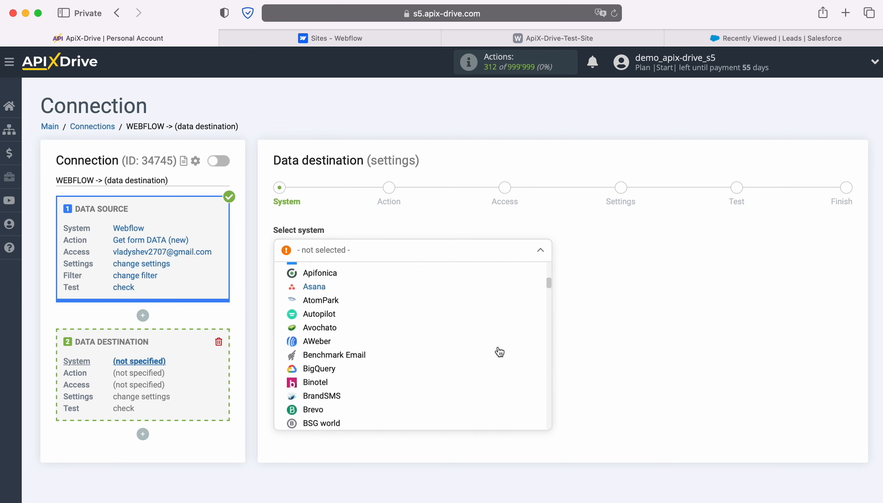
{"action": "scroll", "coordinate": [500, 352], "scroll_direction": "down", "scroll_amount": 10}
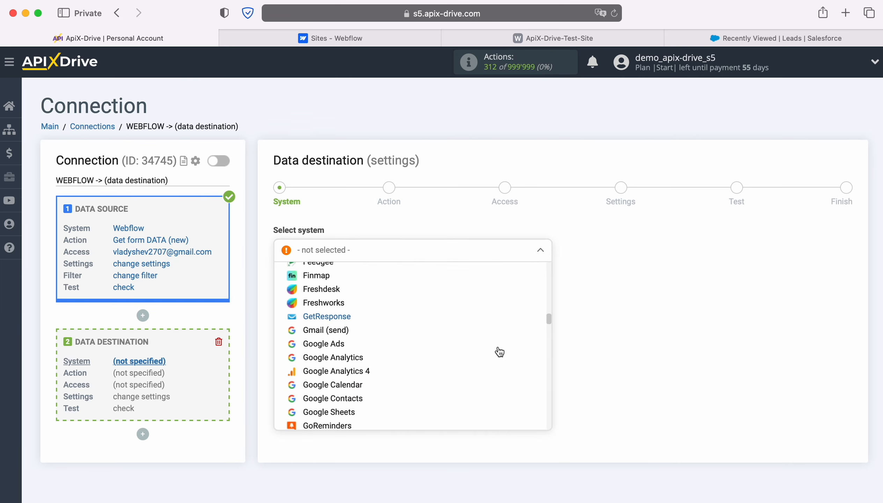
{"action": "scroll", "coordinate": [500, 351], "scroll_direction": "down", "scroll_amount": 10}
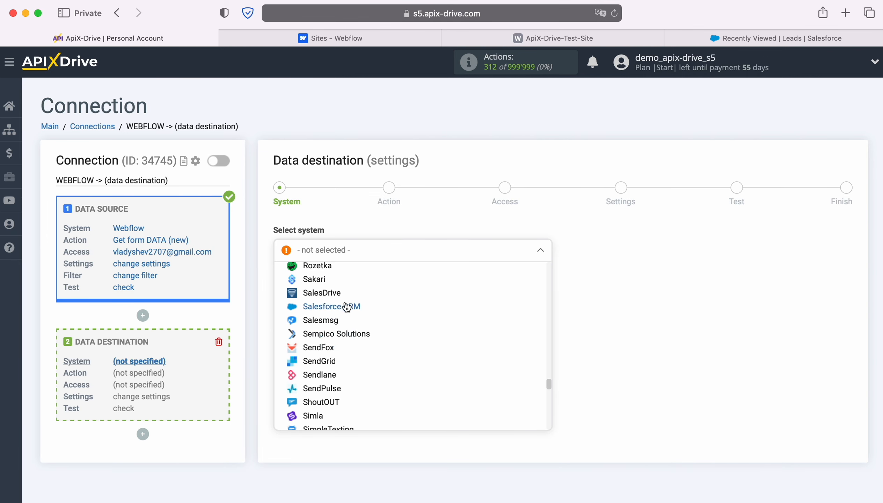
{"action": "left_click", "coordinate": [345, 307]}
{"action": "left_click", "coordinate": [344, 284]}
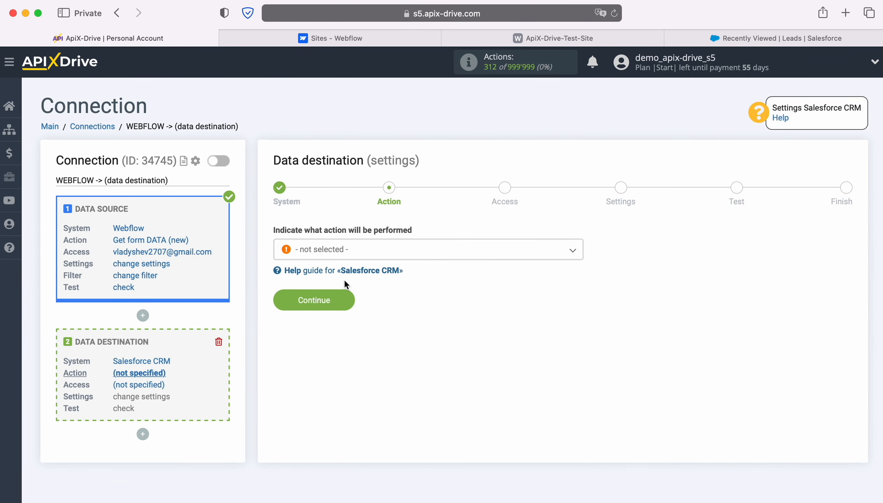
Set the destination action to Create LEAD.
{"action": "left_click", "coordinate": [462, 251]}
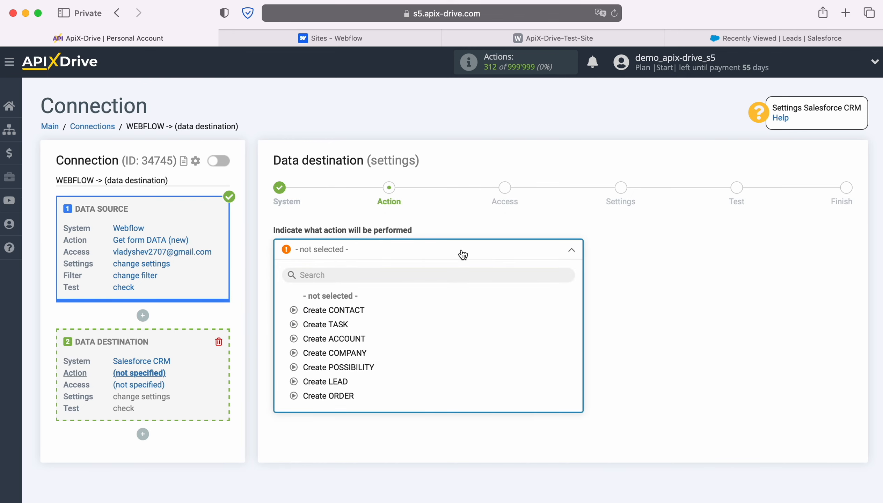
{"action": "left_click", "coordinate": [333, 381]}
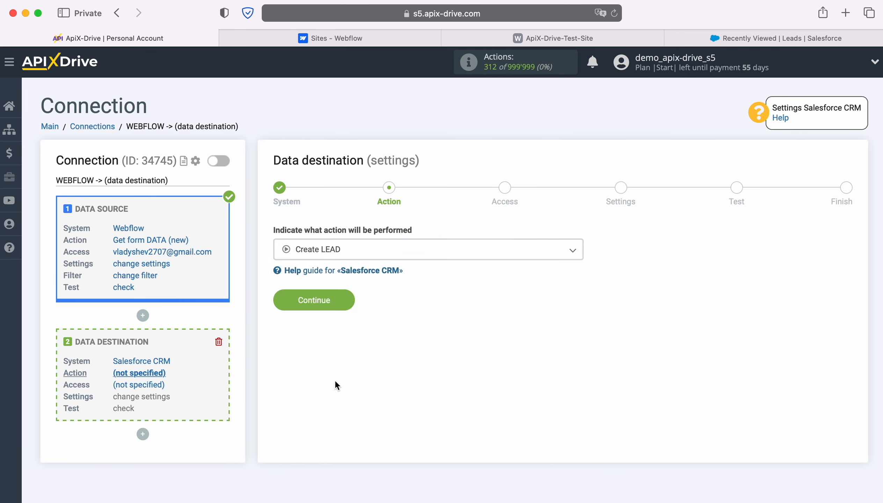
Continue to access and connect a Salesforce CRM account, logging in with the account username and password.
{"action": "left_click", "coordinate": [343, 303]}
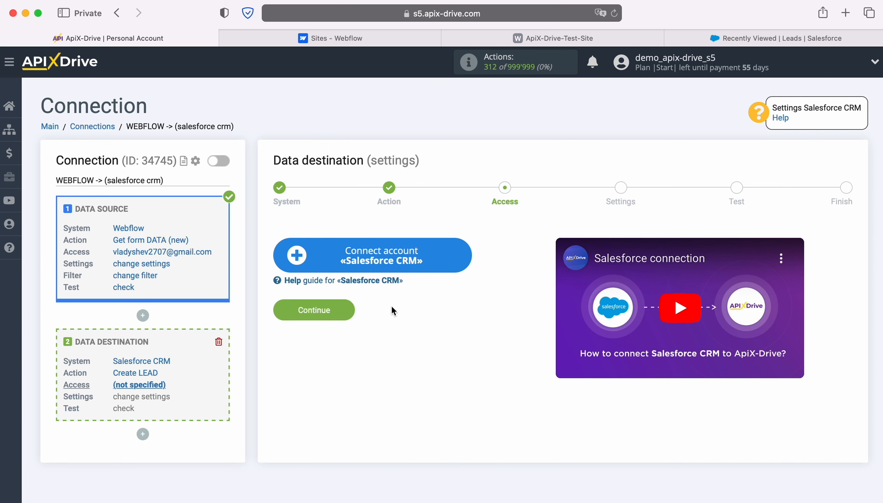
{"action": "left_click", "coordinate": [461, 258]}
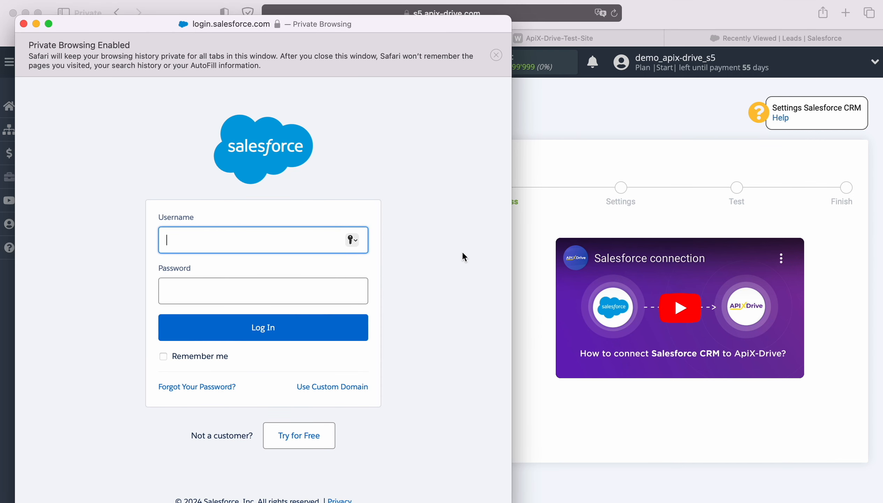
{"action": "right_click", "coordinate": [198, 242]}
{"action": "left_click", "coordinate": [214, 276]}
{"action": "left_click", "coordinate": [207, 287]}
{"action": "type", "text": "•••••••"}
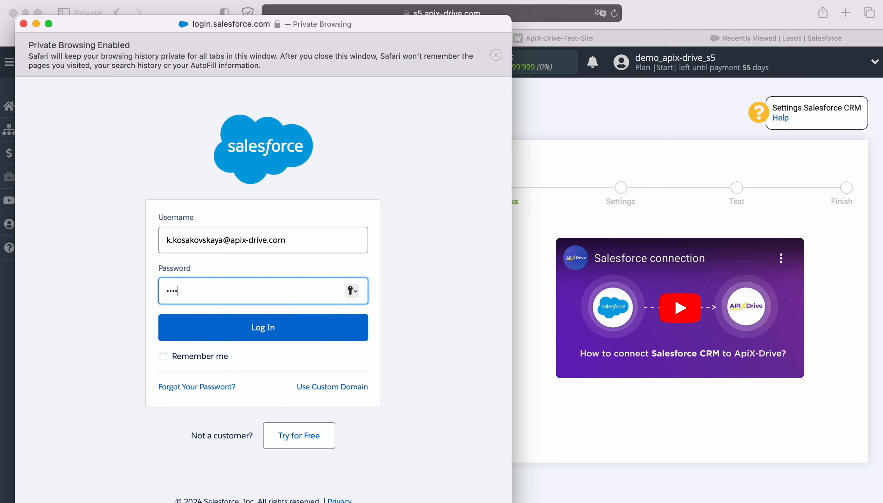
{"action": "type", "text": "••••••"}
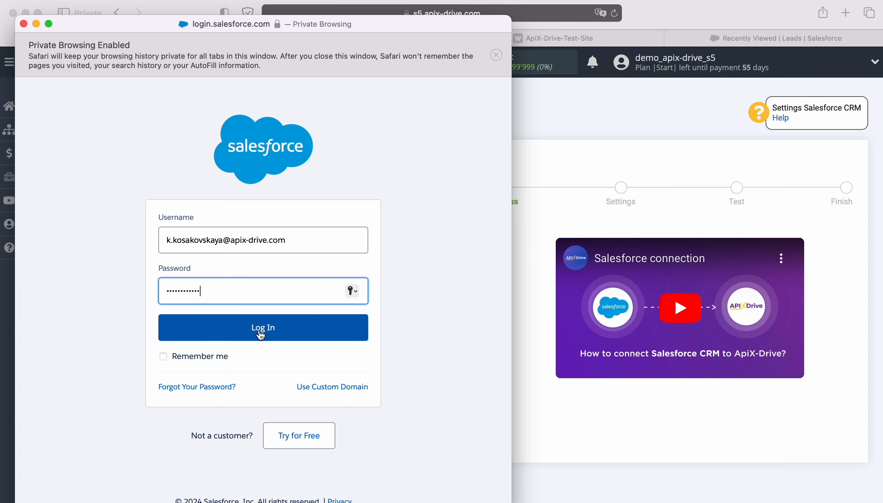
{"action": "left_click", "coordinate": [257, 329]}
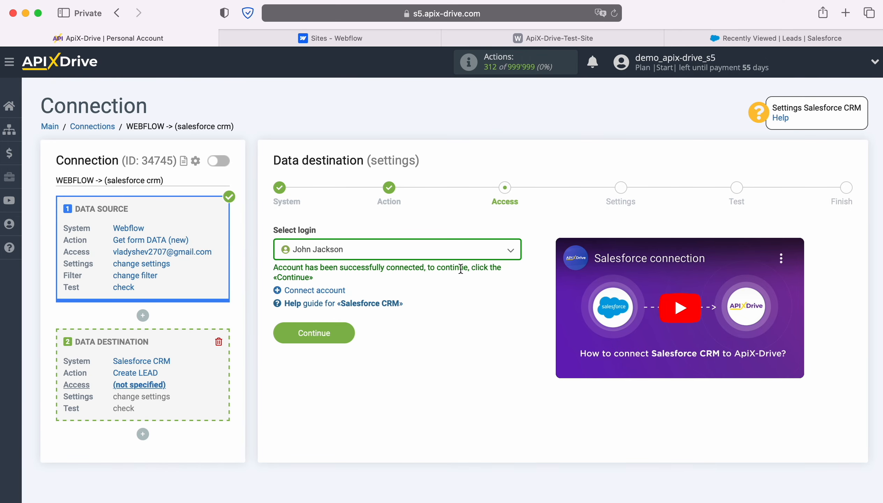
Select the connected Salesforce login and continue to the field settings.
{"action": "left_click", "coordinate": [503, 253]}
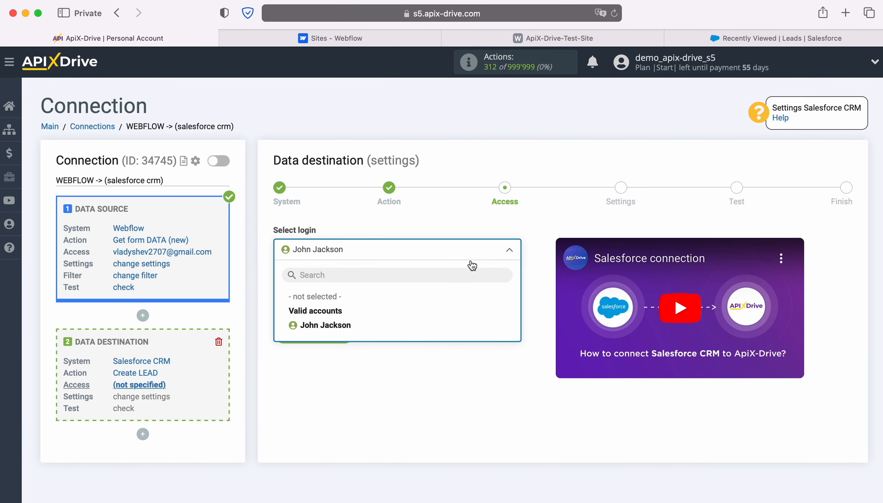
{"action": "left_click", "coordinate": [346, 321]}
{"action": "left_click", "coordinate": [346, 322]}
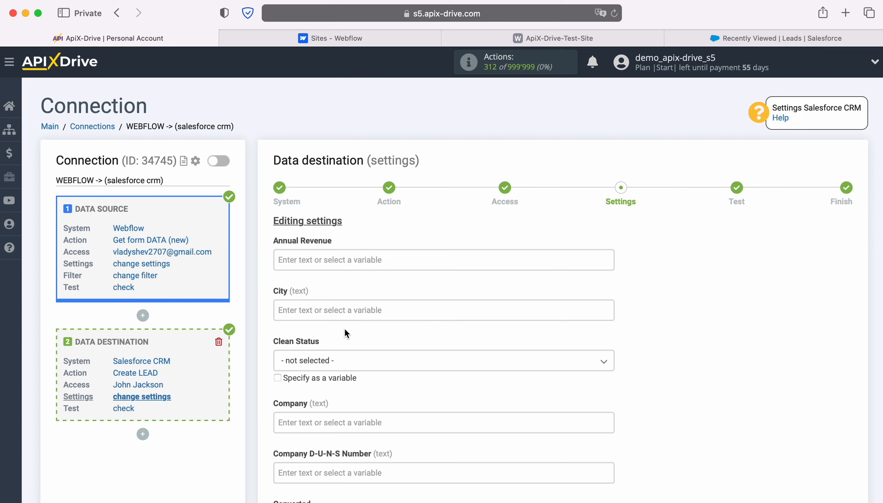
Map the Company field to the Webflow Form name variable.
{"action": "left_click", "coordinate": [335, 397]}
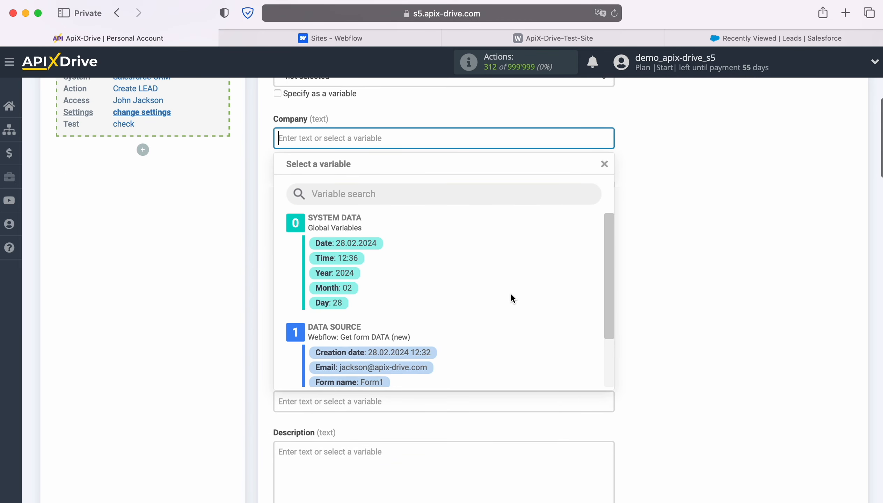
{"action": "scroll", "coordinate": [511, 294], "scroll_direction": "down", "scroll_amount": 2}
{"action": "left_click", "coordinate": [403, 340]}
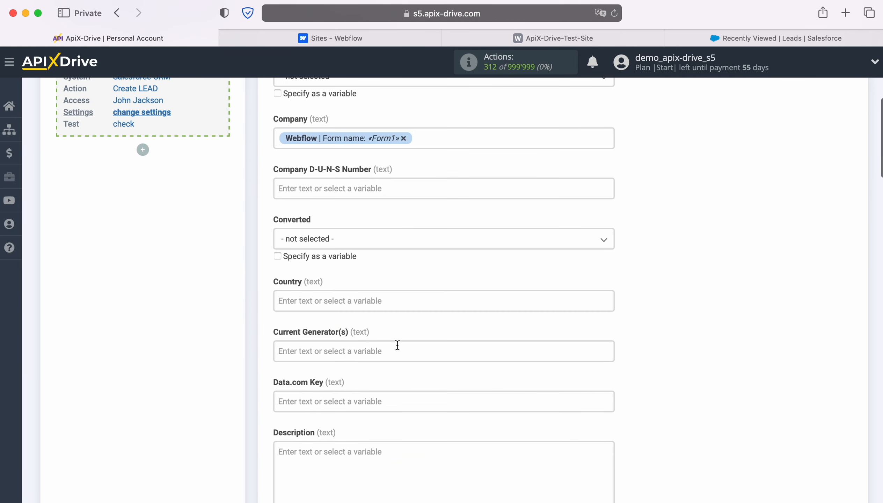
Set Clean Status to In Sync.
{"action": "scroll", "coordinate": [396, 345], "scroll_direction": "up", "scroll_amount": 2}
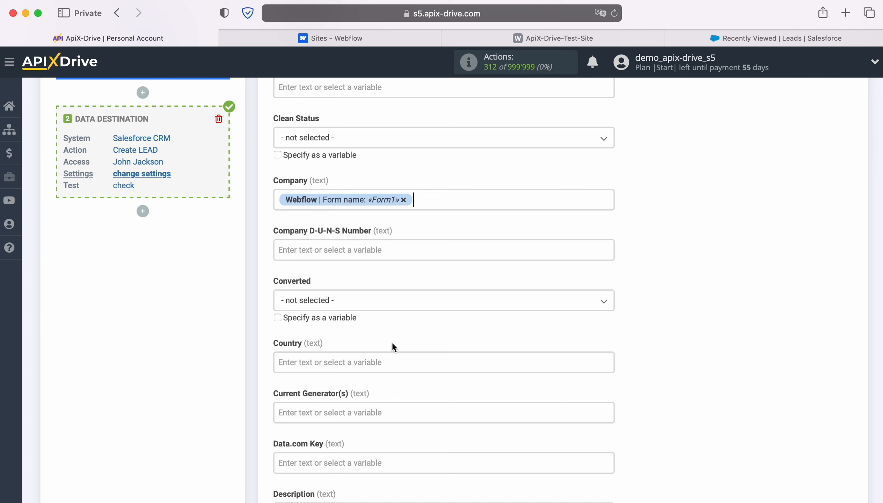
{"action": "left_click", "coordinate": [375, 141]}
{"action": "left_click", "coordinate": [308, 200]}
Fill Description with "Date" before the Webflow Creation date variable and a second line "Form" with the Form name variable.
{"action": "scroll", "coordinate": [440, 282], "scroll_direction": "down", "scroll_amount": 5}
{"action": "scroll", "coordinate": [443, 281], "scroll_direction": "down", "scroll_amount": 4}
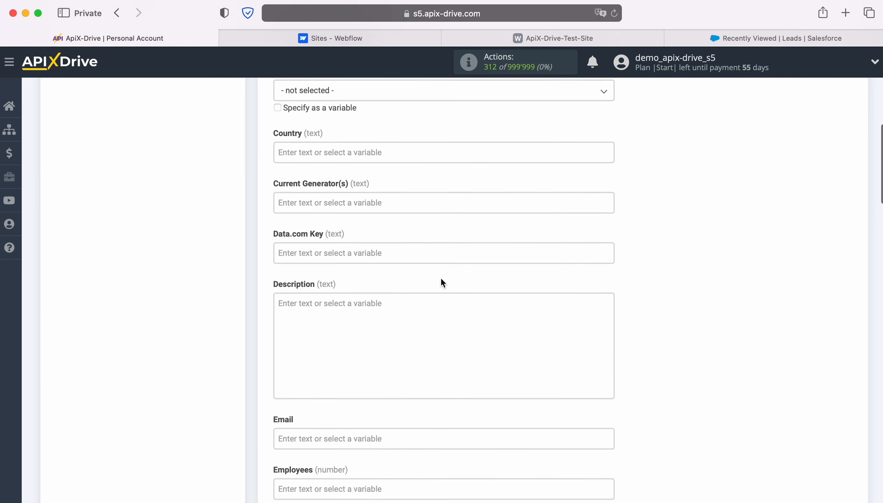
{"action": "left_click", "coordinate": [426, 272]}
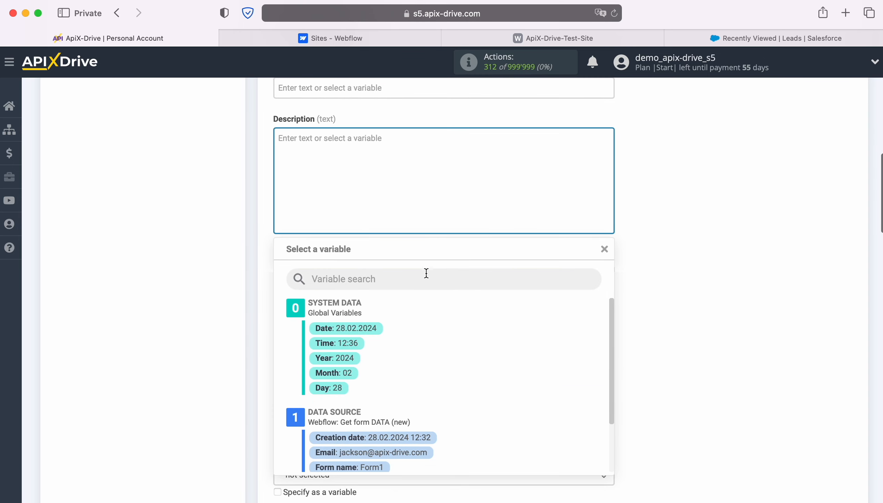
{"action": "left_click", "coordinate": [414, 438]}
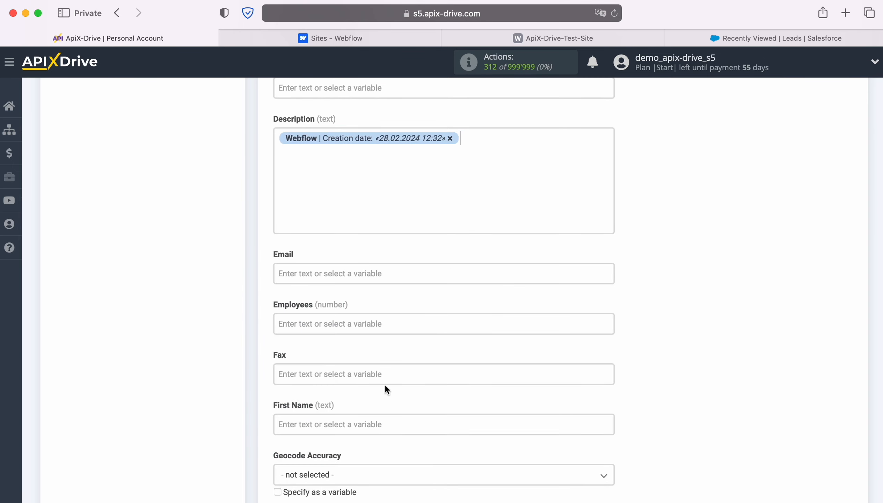
{"action": "left_click", "coordinate": [275, 138]}
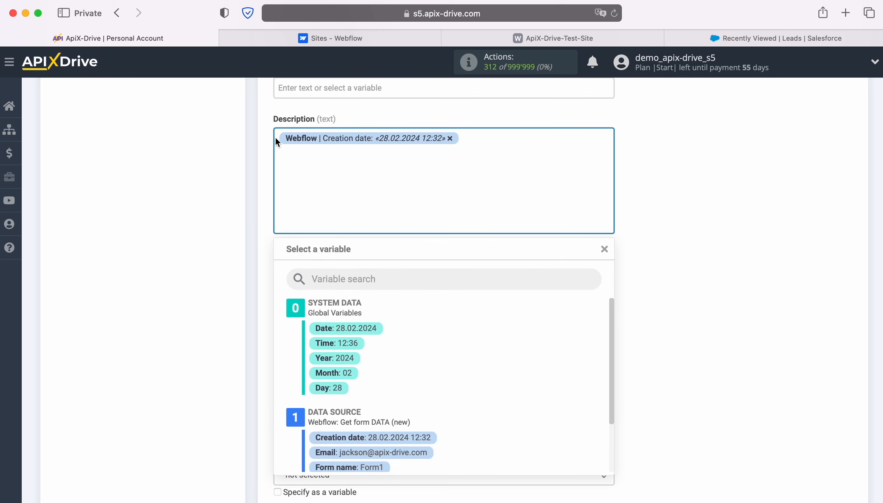
{"action": "type", "text": "Date"}
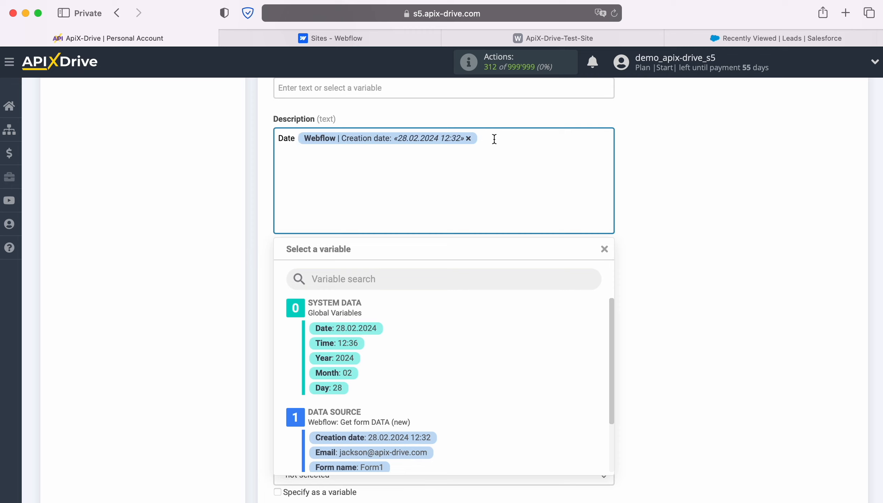
{"action": "key", "text": "Return"}
{"action": "type", "text": "Form"}
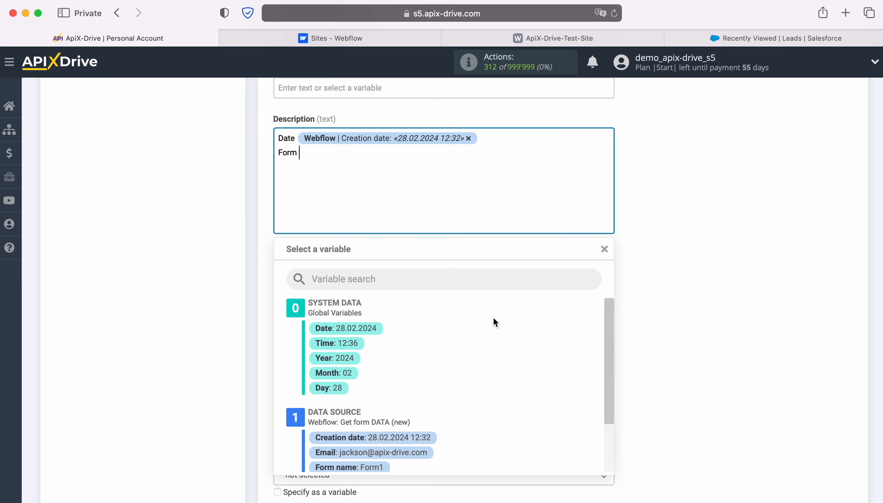
{"action": "scroll", "coordinate": [493, 319], "scroll_direction": "down", "scroll_amount": 2}
{"action": "left_click", "coordinate": [369, 422]}
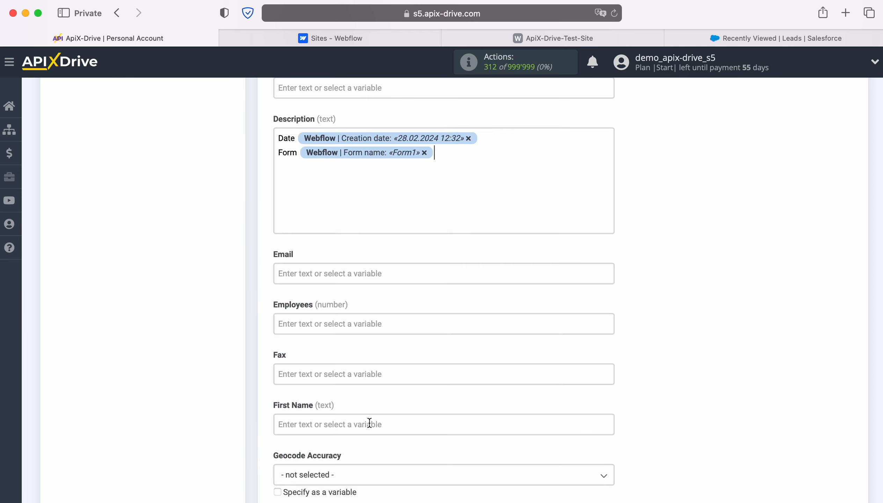
Map Email to the Webflow Email variable and First Name to the Webflow Name variable.
{"action": "left_click", "coordinate": [407, 269]}
{"action": "scroll", "coordinate": [491, 326], "scroll_direction": "down", "scroll_amount": 2}
{"action": "left_click", "coordinate": [413, 337]}
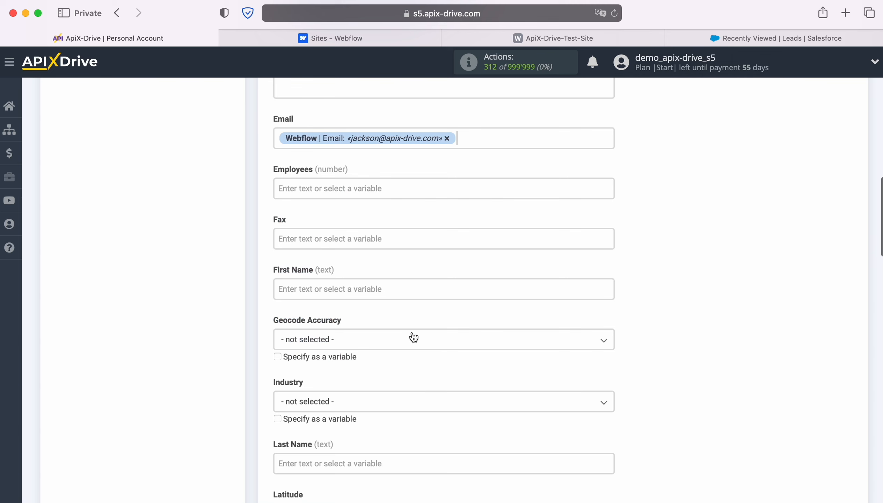
{"action": "scroll", "coordinate": [404, 281], "scroll_direction": "down", "scroll_amount": 2}
{"action": "left_click", "coordinate": [392, 254]}
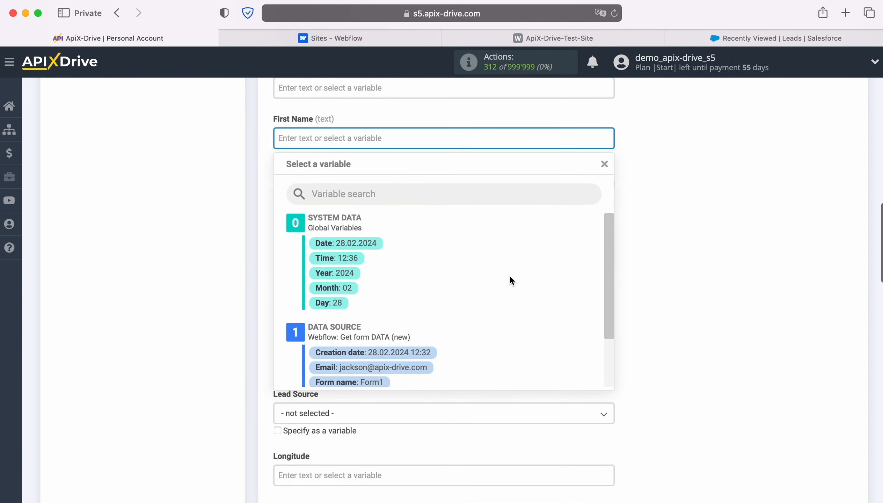
{"action": "scroll", "coordinate": [511, 276], "scroll_direction": "down", "scroll_amount": 2}
{"action": "left_click", "coordinate": [379, 345]}
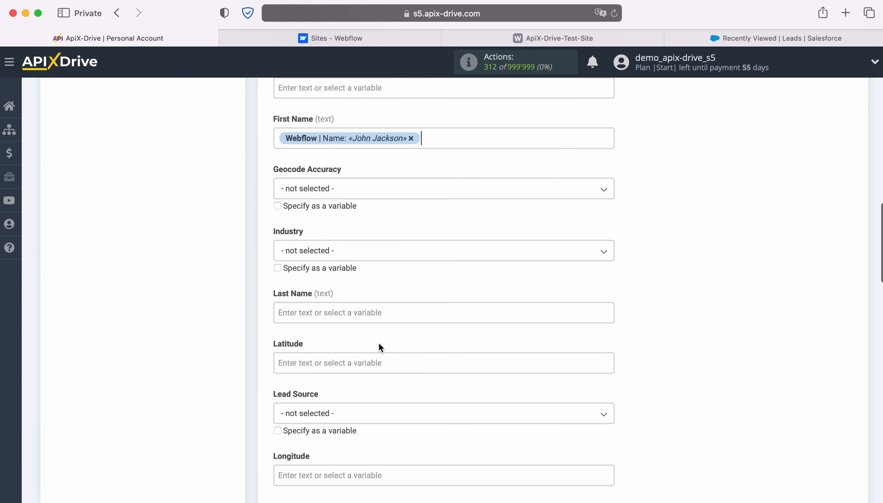
Map Last Name to the Webflow Name variable.
{"action": "scroll", "coordinate": [386, 315], "scroll_direction": "down", "scroll_amount": 2}
{"action": "left_click", "coordinate": [365, 236]}
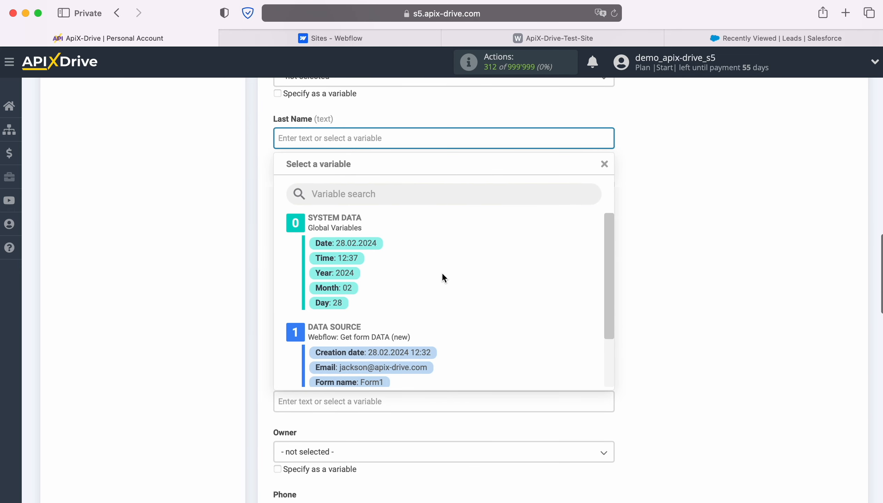
{"action": "scroll", "coordinate": [502, 279], "scroll_direction": "down", "scroll_amount": 2}
{"action": "left_click", "coordinate": [375, 356]}
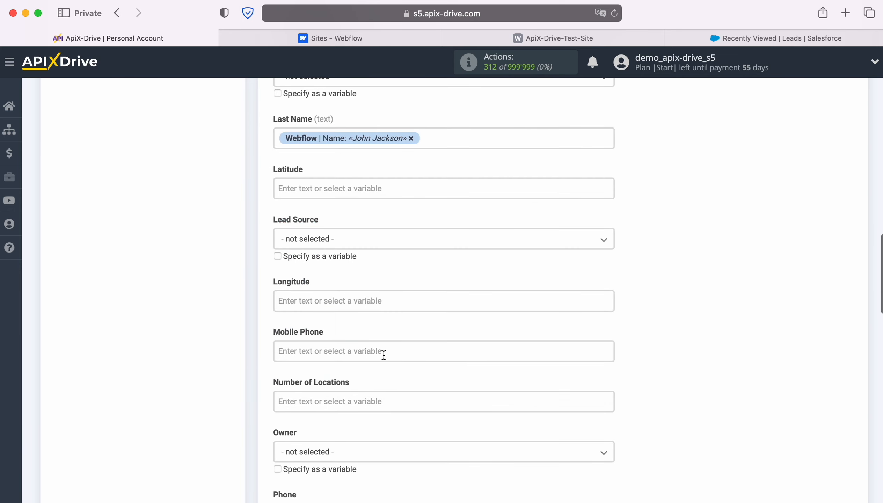
Map both Mobile Phone and Phone to the Webflow Phone variable.
{"action": "scroll", "coordinate": [406, 345], "scroll_direction": "down", "scroll_amount": 5}
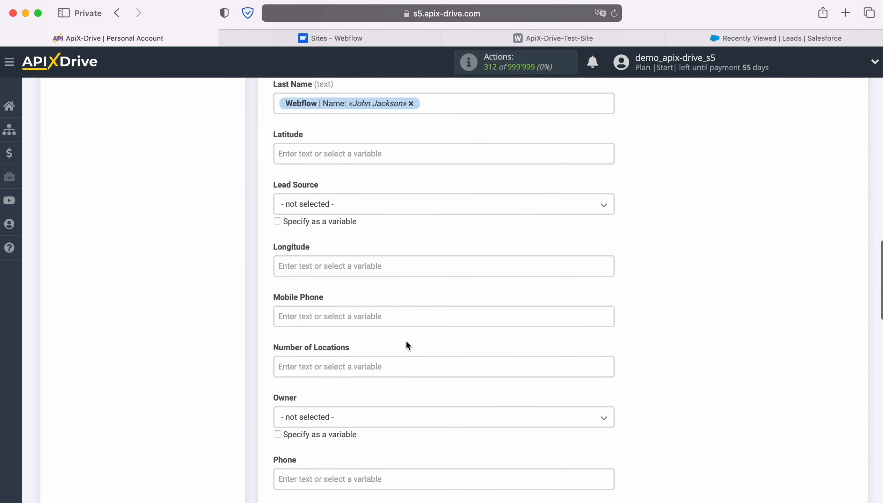
{"action": "left_click", "coordinate": [381, 202]}
{"action": "scroll", "coordinate": [489, 291], "scroll_direction": "down", "scroll_amount": 3}
{"action": "left_click", "coordinate": [393, 363]}
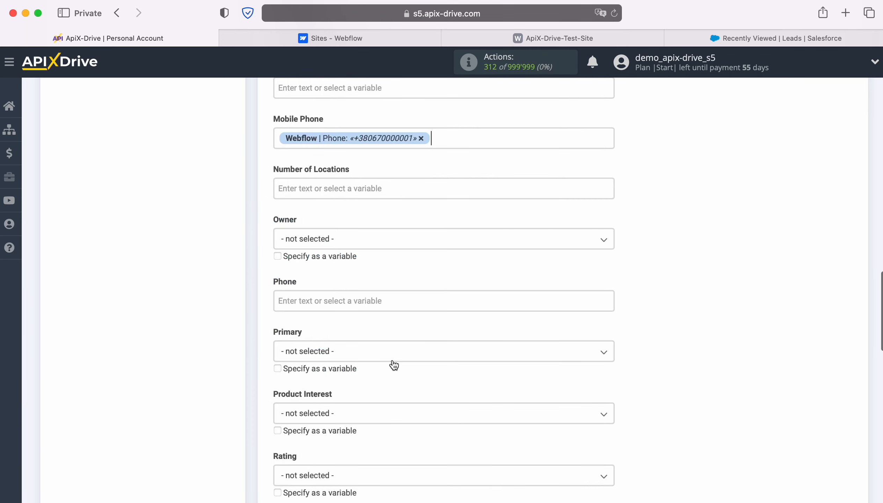
{"action": "scroll", "coordinate": [434, 297], "scroll_direction": "down", "scroll_amount": 3}
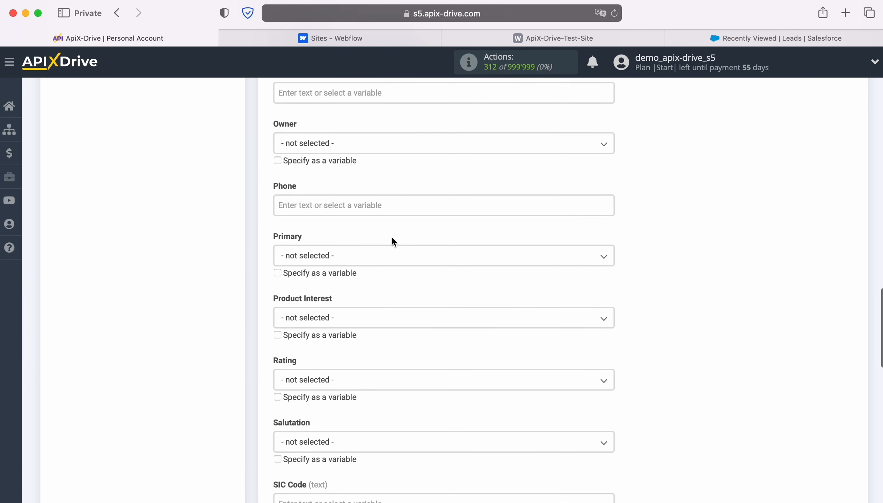
{"action": "left_click", "coordinate": [373, 205]}
{"action": "scroll", "coordinate": [472, 314], "scroll_direction": "down", "scroll_amount": 2}
{"action": "scroll", "coordinate": [472, 314], "scroll_direction": "down", "scroll_amount": 2}
{"action": "left_click", "coordinate": [380, 375]}
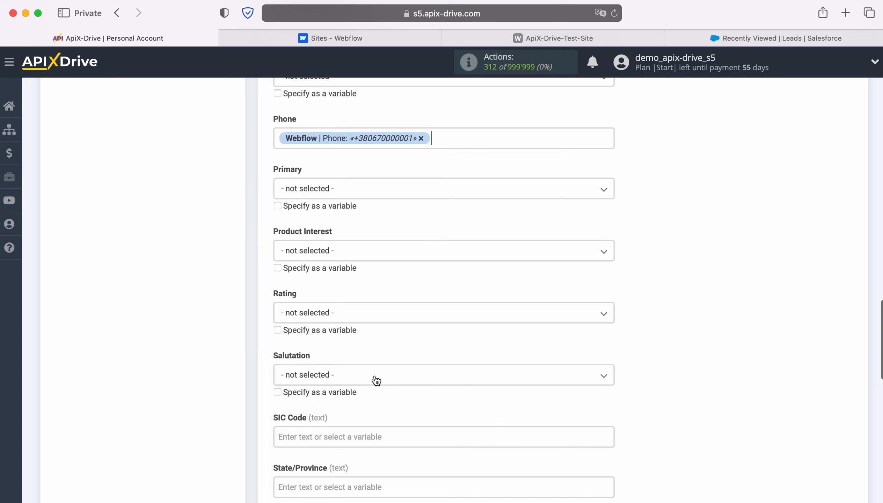
Set Title to "New Lead from Webflow" followed by the Webflow Name variable, and save the field settings.
{"action": "scroll", "coordinate": [420, 312], "scroll_direction": "down", "scroll_amount": 6}
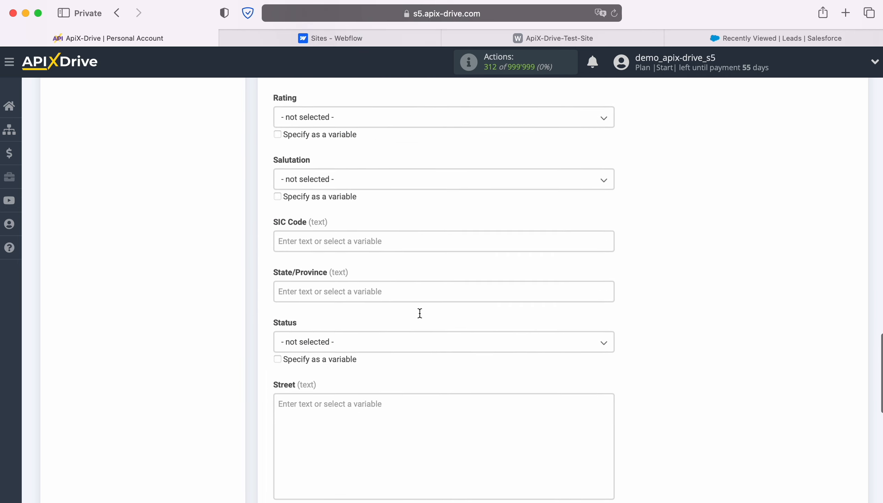
{"action": "scroll", "coordinate": [420, 312], "scroll_direction": "down", "scroll_amount": 8}
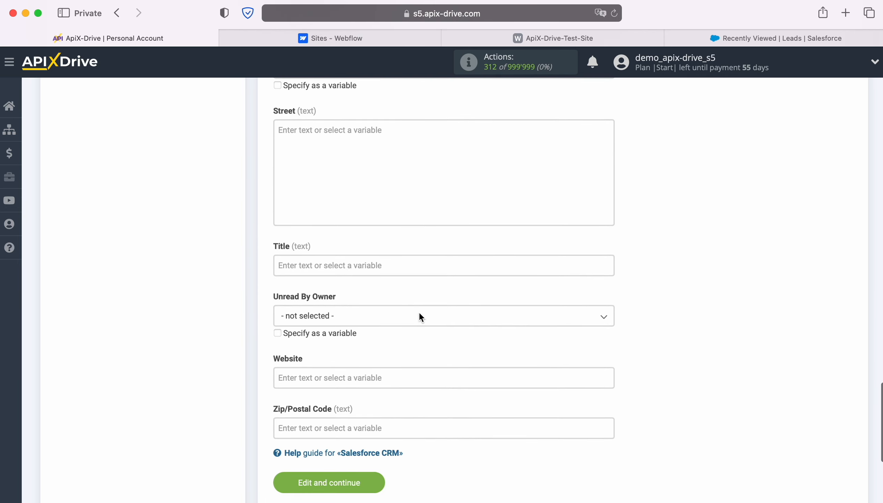
{"action": "left_click", "coordinate": [387, 265]}
{"action": "type", "text": "New Lead "}
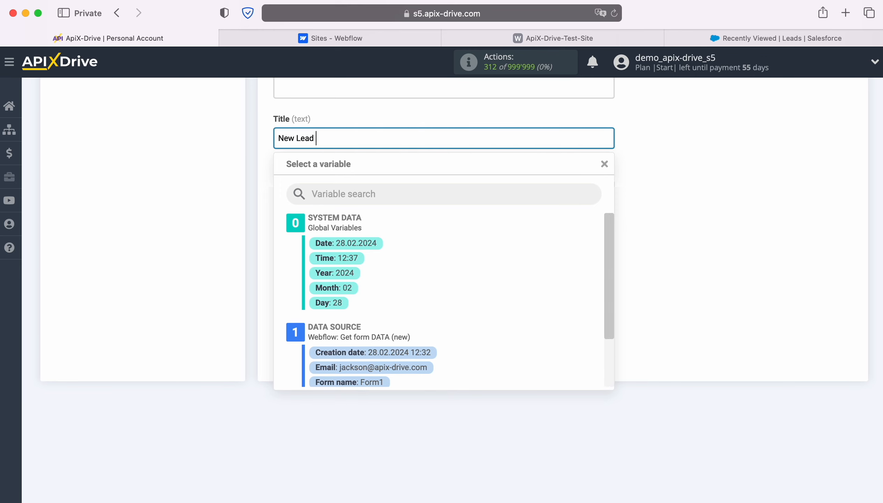
{"action": "type", "text": "from Webflow"}
{"action": "scroll", "coordinate": [497, 320], "scroll_direction": "down", "scroll_amount": 3}
{"action": "left_click", "coordinate": [386, 356]}
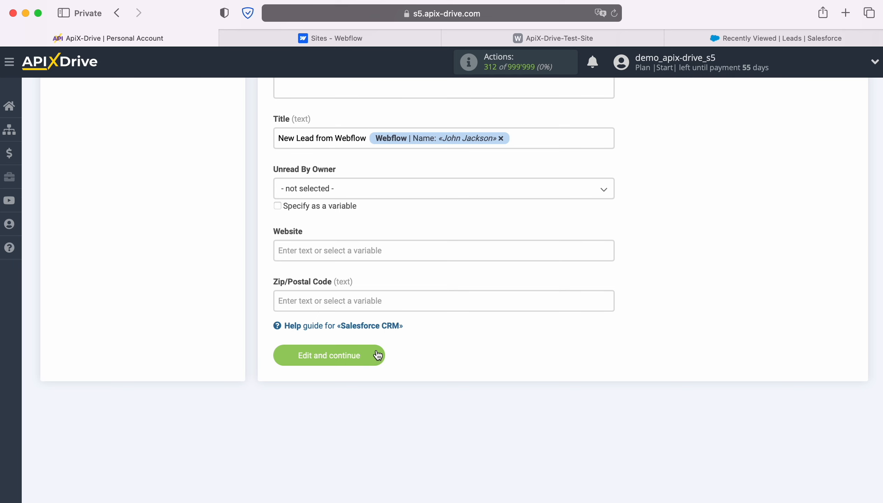
{"action": "left_click", "coordinate": [376, 358]}
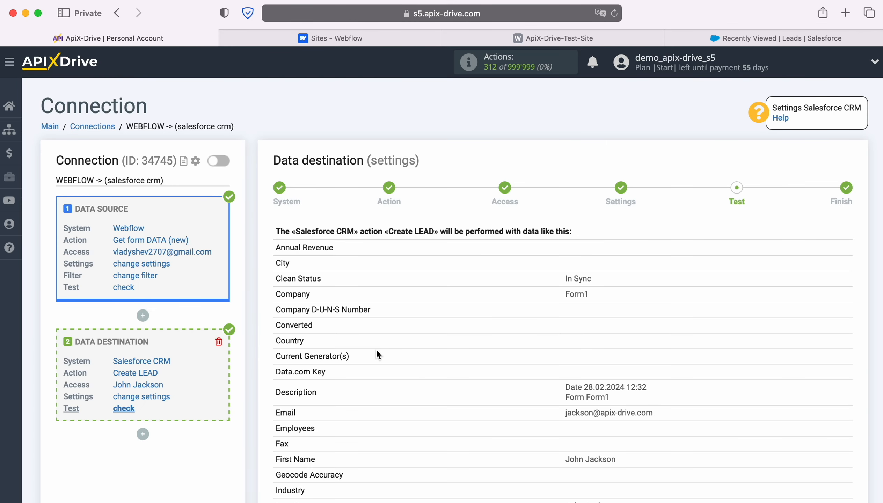
Review the lead data preview and send the test data to Salesforce CRM.
{"action": "scroll", "coordinate": [788, 341], "scroll_direction": "down", "scroll_amount": 3}
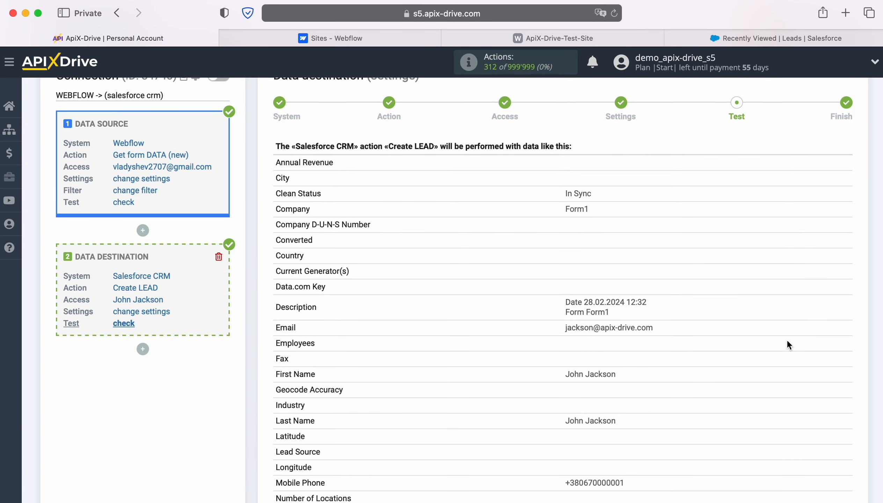
{"action": "scroll", "coordinate": [787, 345], "scroll_direction": "down", "scroll_amount": 7}
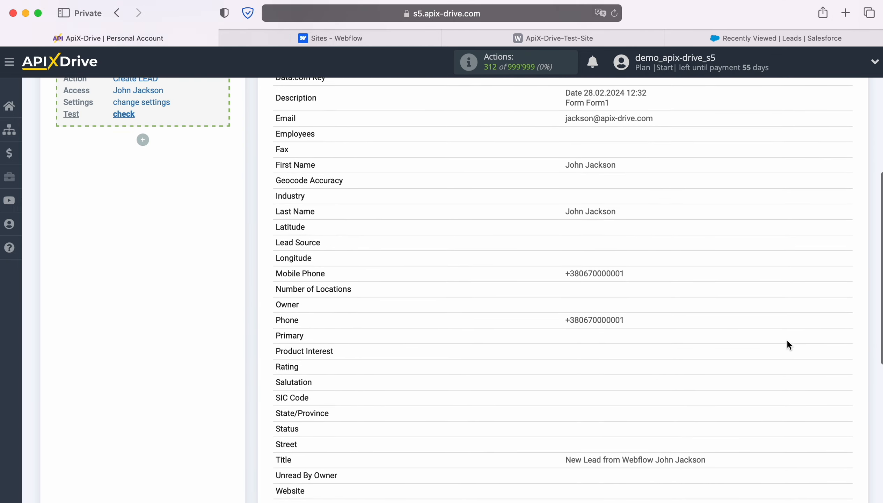
{"action": "scroll", "coordinate": [787, 342], "scroll_direction": "down", "scroll_amount": 3}
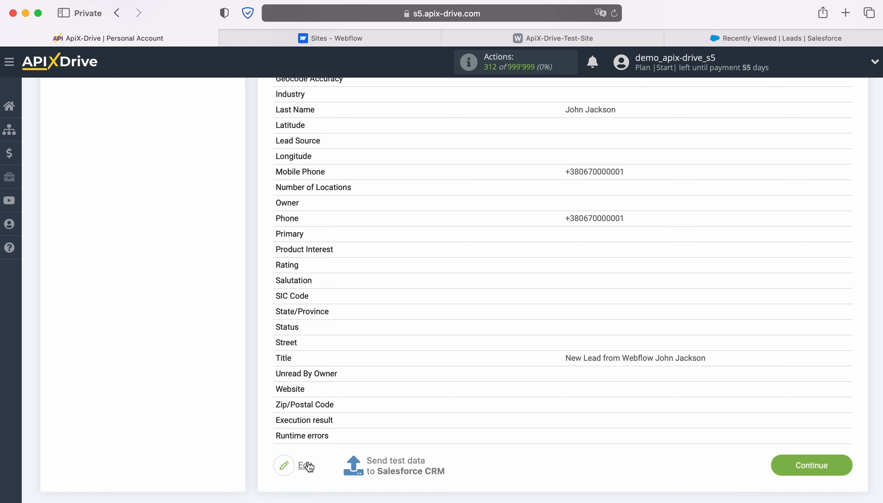
{"action": "left_click", "coordinate": [397, 459]}
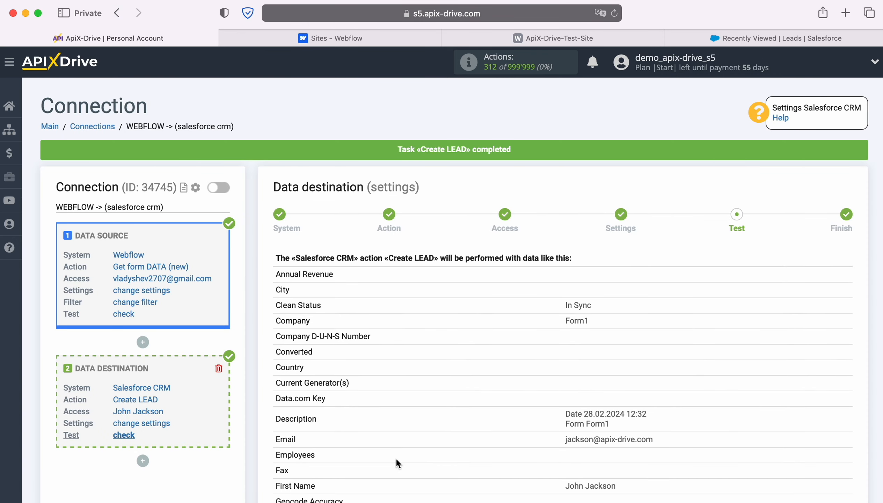
Switch to Salesforce, reload the leads list, and open the new lead's details to verify the transferred data.
{"action": "left_click", "coordinate": [716, 39]}
{"action": "left_click", "coordinate": [614, 13]}
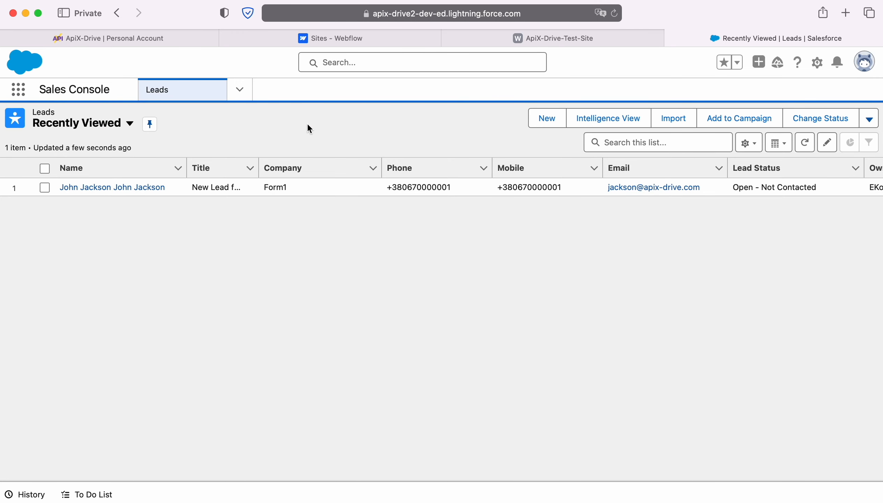
{"action": "left_click", "coordinate": [112, 187]}
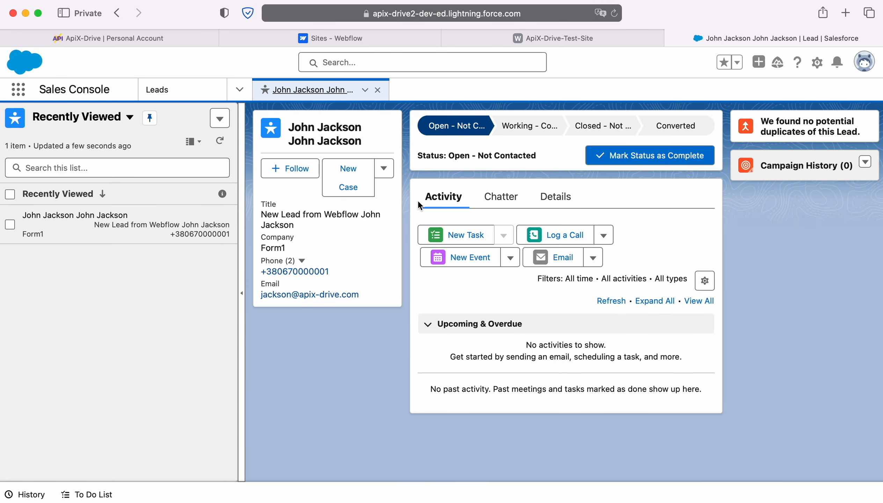
{"action": "left_click", "coordinate": [553, 198]}
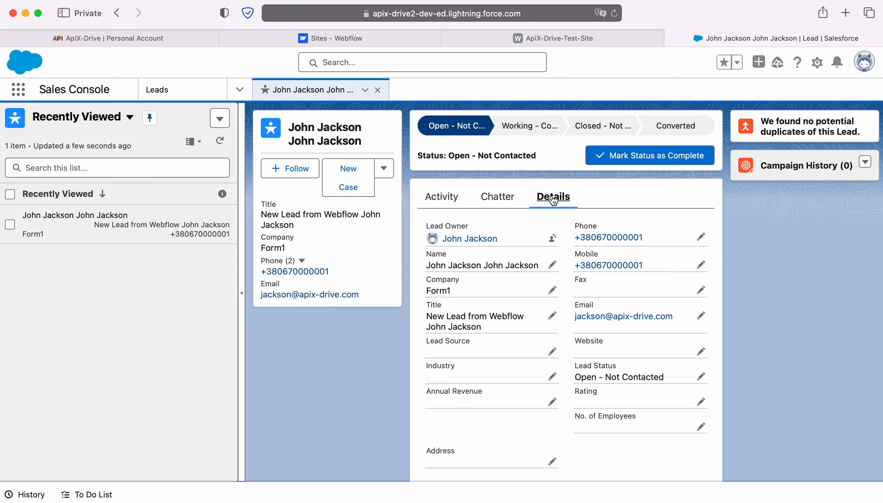
Return to ApiX-Drive, finish the data destination setup, and enable auto-update for the connection.
{"action": "left_click", "coordinate": [60, 40]}
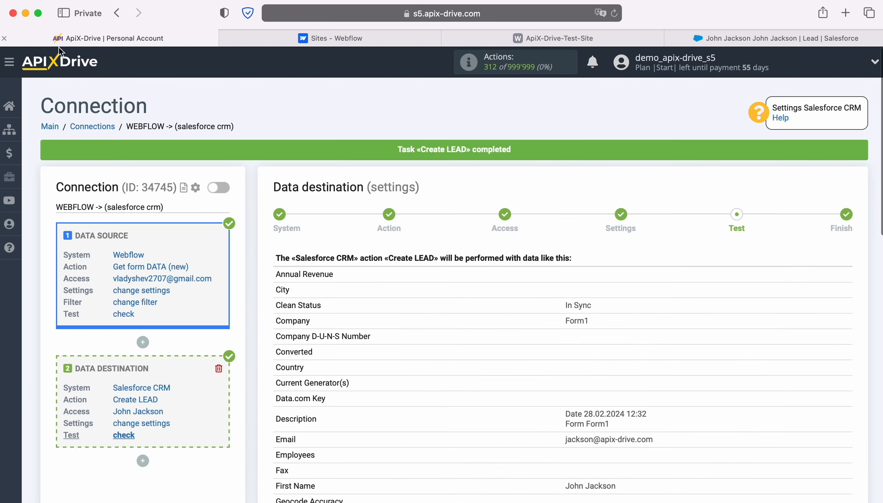
{"action": "scroll", "coordinate": [785, 343], "scroll_direction": "down", "scroll_amount": 10}
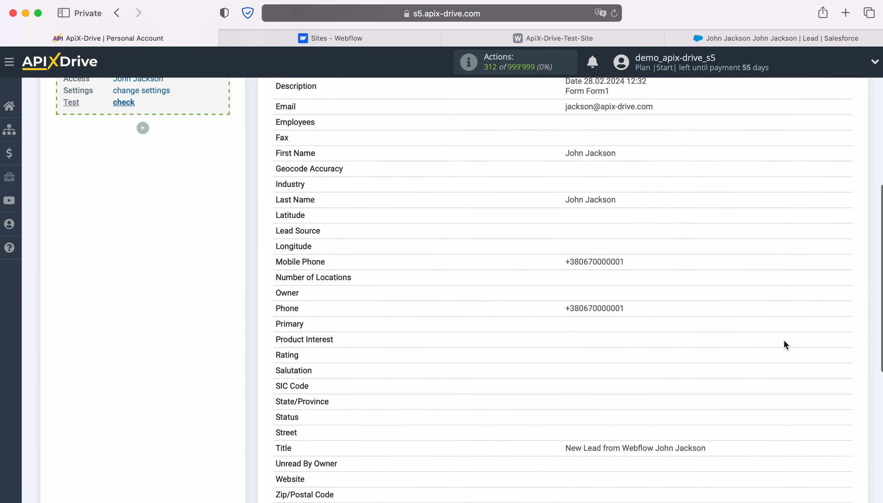
{"action": "scroll", "coordinate": [783, 340], "scroll_direction": "down", "scroll_amount": 4}
{"action": "left_click", "coordinate": [844, 408]}
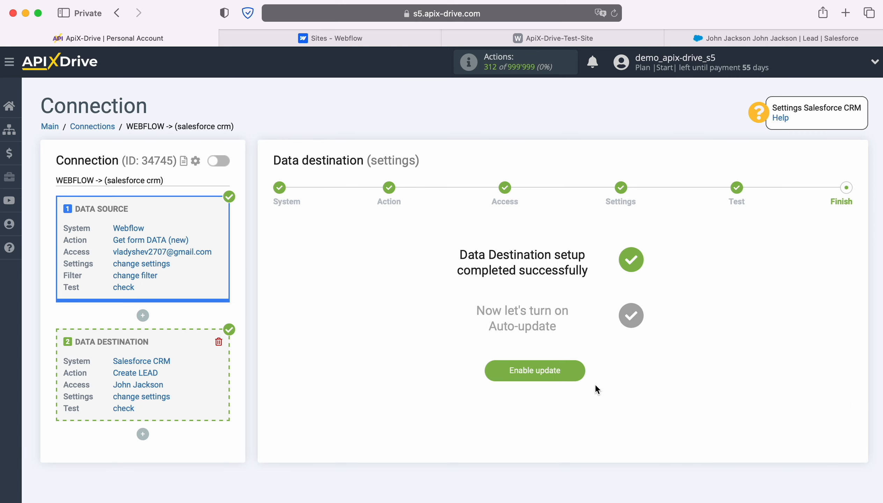
{"action": "left_click", "coordinate": [578, 367]}
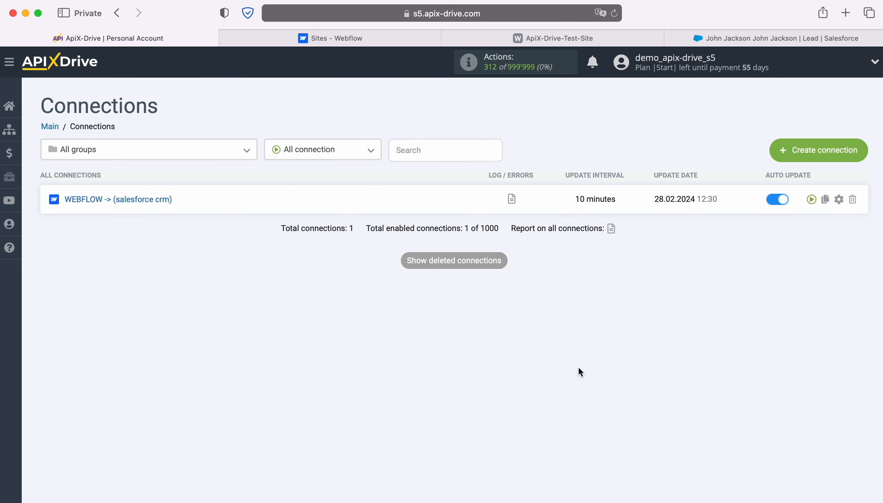
Set the connection's update interval to 5 minutes in its settings.
{"action": "left_click", "coordinate": [839, 200]}
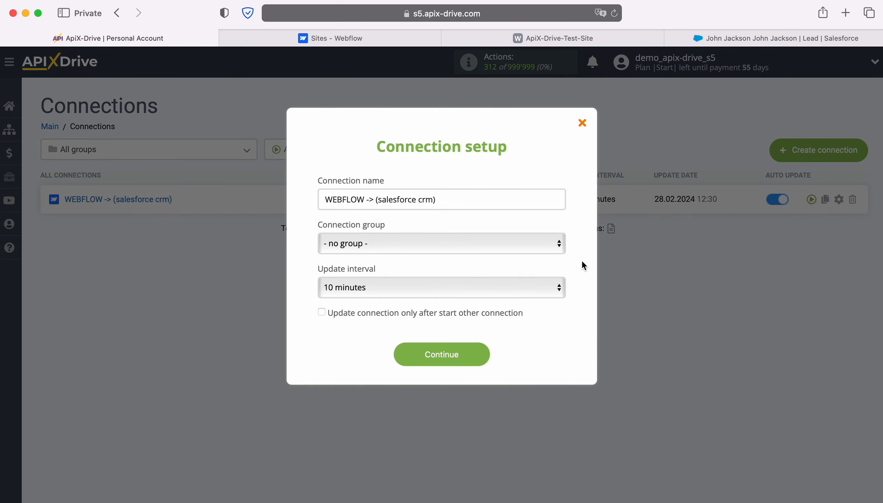
{"action": "left_click", "coordinate": [528, 287]}
{"action": "left_click", "coordinate": [497, 270]}
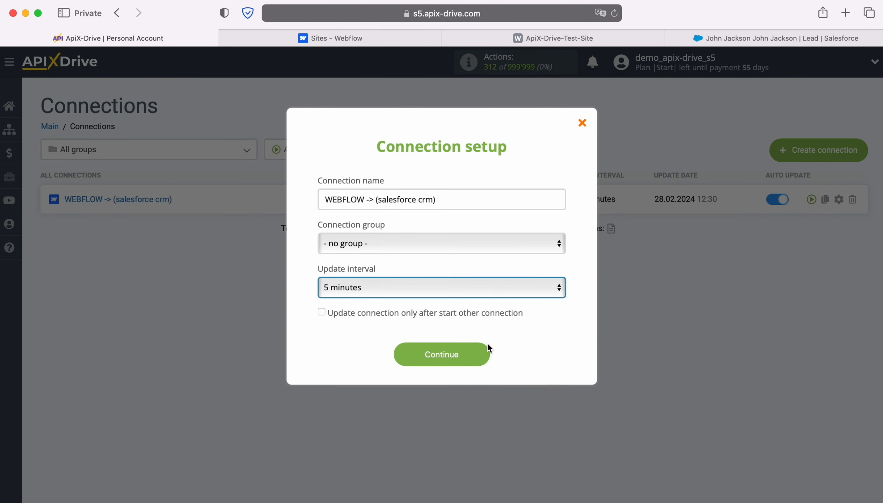
{"action": "left_click", "coordinate": [483, 354]}
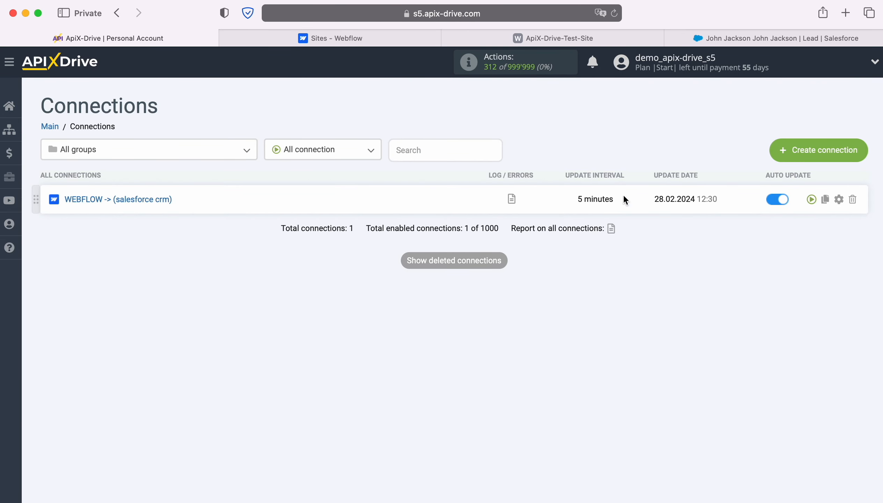